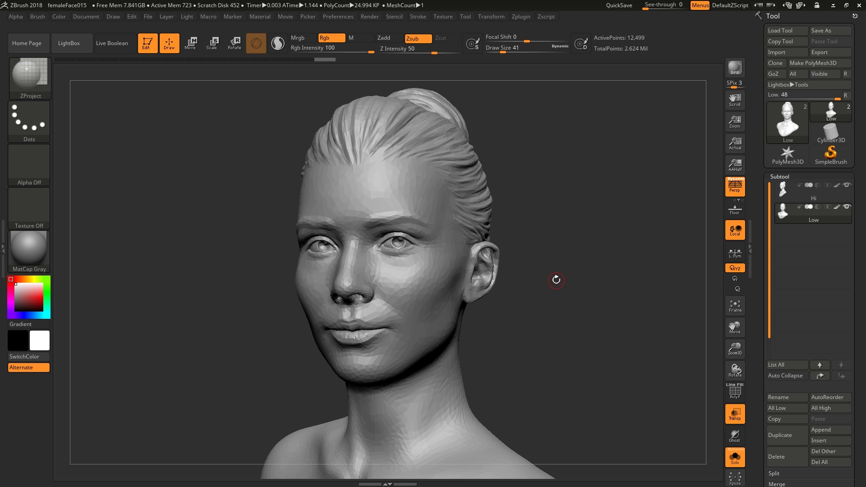
Step: Examine the Low bust's wireframe and facets against the smoother Hi subtool, from the face round to the ear
{"action": "mouse_move", "coordinate": [557, 280]}
{"action": "left_mouse_down"}
{"action": "mouse_move", "coordinate": [573, 243]}
{"action": "mouse_move", "coordinate": [565, 253]}
{"action": "mouse_move", "coordinate": [601, 280]}
{"action": "mouse_move", "coordinate": [578, 274]}
{"action": "mouse_move", "coordinate": [597, 272]}
{"action": "left_mouse_up"}
{"action": "key", "text": "shift+f"}
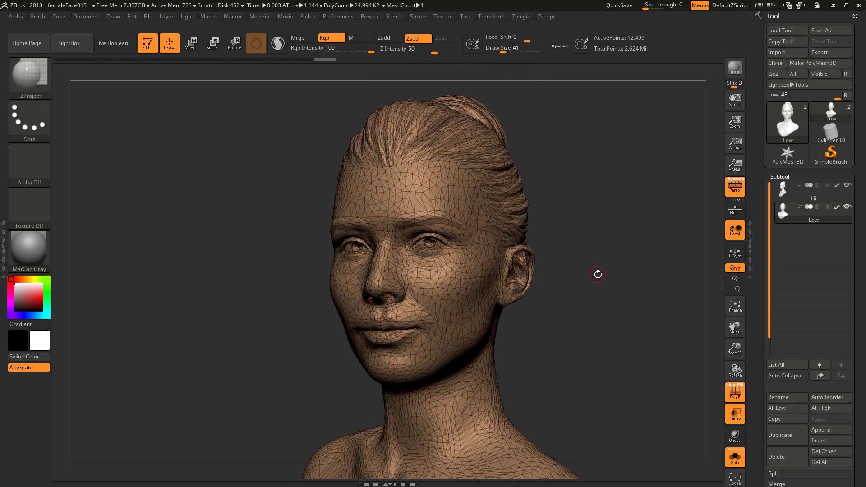
{"action": "key", "text": "shift+f"}
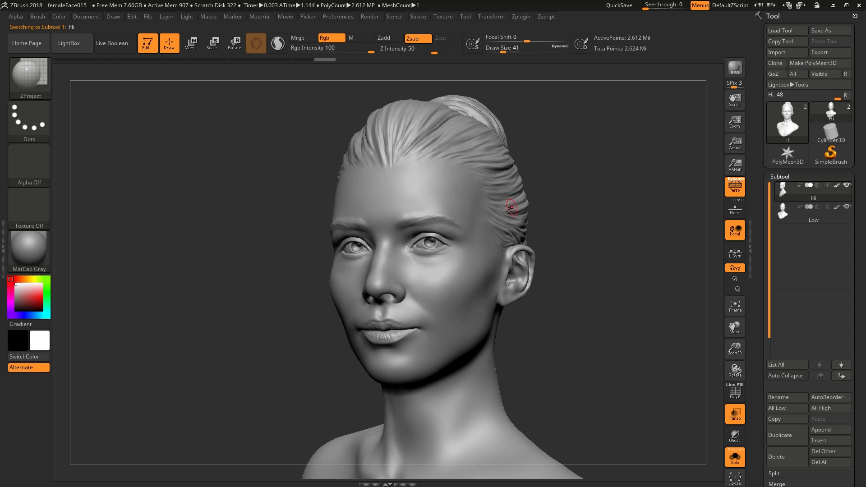
{"action": "right_click_drag", "start_coordinate": [510, 201], "coordinate": [520, 186]}
{"action": "key", "text": "Down"}
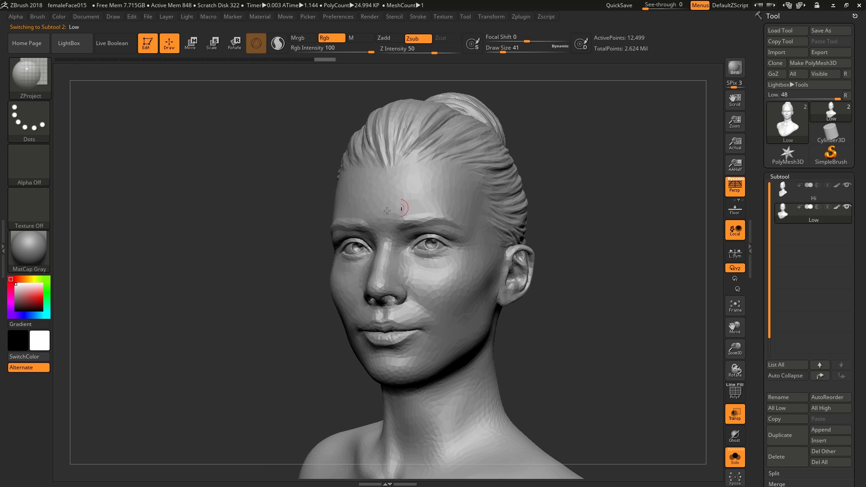
{"action": "right_click_drag", "start_coordinate": [462, 232], "coordinate": [432, 270], "text": "ctrl"}
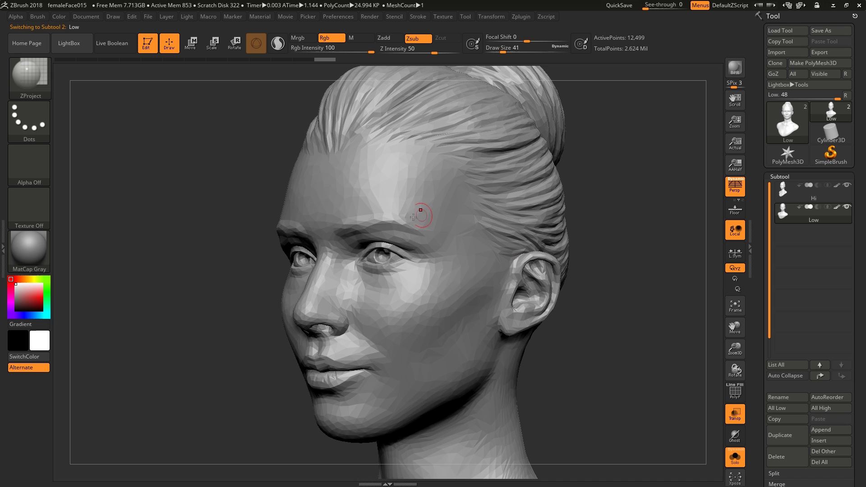
{"action": "right_click_drag", "start_coordinate": [474, 221], "coordinate": [413, 162]}
{"action": "right_click_drag", "start_coordinate": [413, 163], "coordinate": [519, 247], "text": "ctrl"}
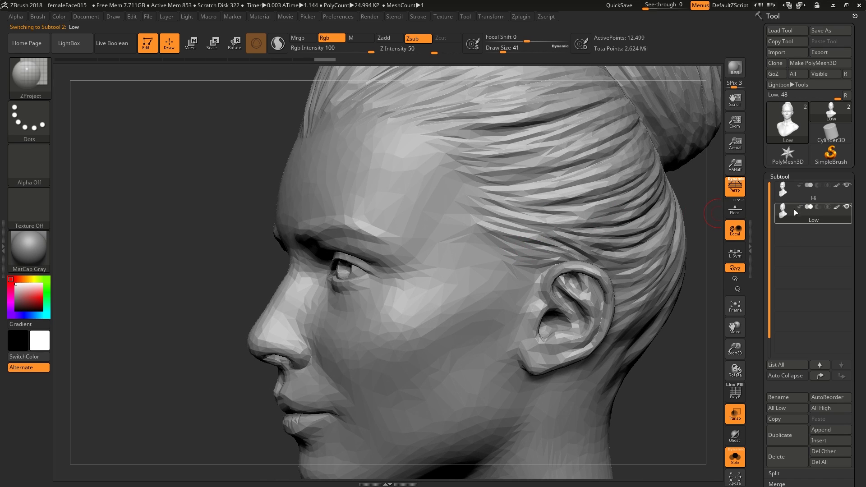
{"action": "right_click_drag", "start_coordinate": [446, 242], "coordinate": [538, 263]}
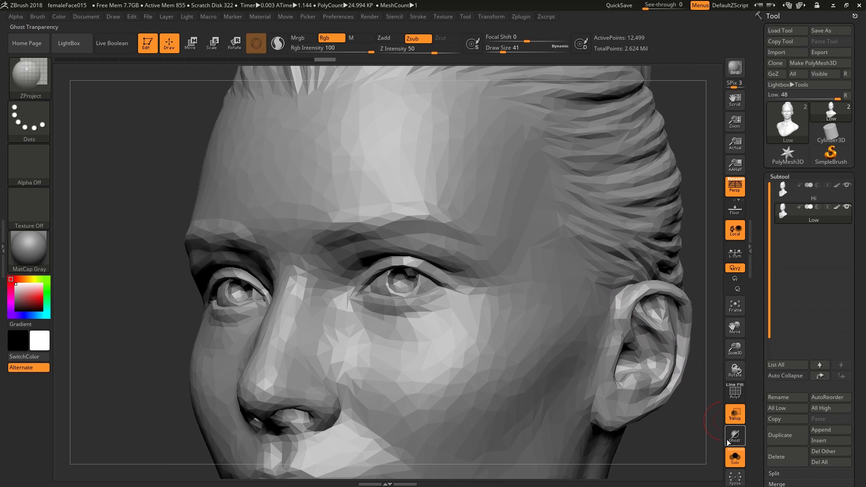
Step: Turn off Solo to show the Hi and Low subtools overlapping, and set the brush draw size to 33
{"action": "left_click", "coordinate": [736, 457]}
{"action": "right_click_drag", "start_coordinate": [530, 289], "coordinate": [512, 288]}
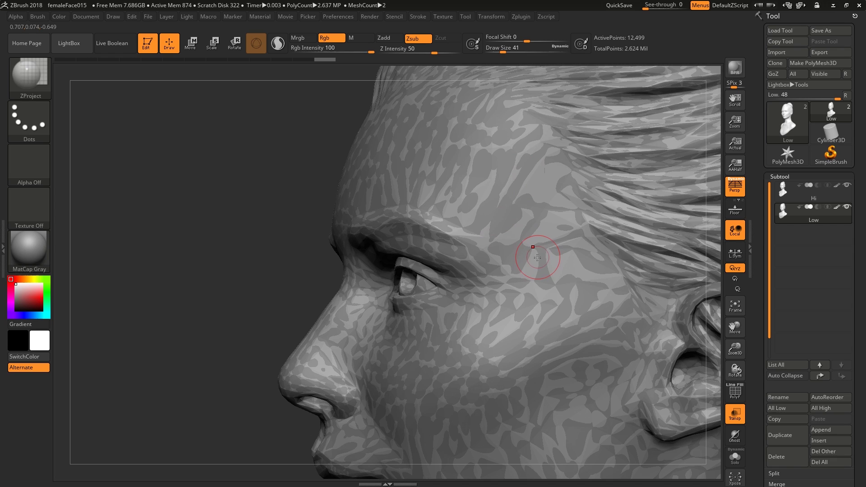
{"action": "mouse_move", "coordinate": [476, 251]}
{"action": "right_mouse_down", "text": "ctrl"}
{"action": "mouse_move", "coordinate": [512, 251]}
{"action": "mouse_move", "coordinate": [502, 251]}
{"action": "right_mouse_up", "text": "ctrl"}
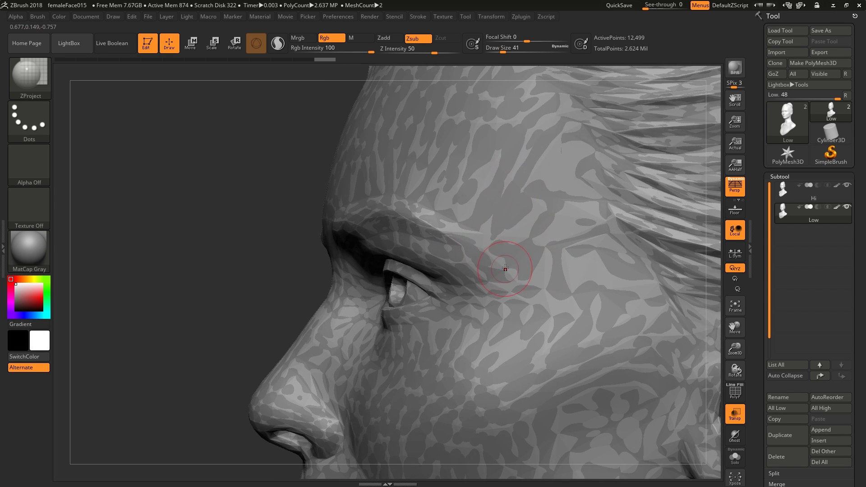
{"action": "key", "text": "s"}
{"action": "mouse_move", "coordinate": [518, 263]}
{"action": "left_mouse_down"}
{"action": "mouse_move", "coordinate": [534, 262]}
{"action": "mouse_move", "coordinate": [516, 262]}
{"action": "left_mouse_up"}
{"action": "mouse_move", "coordinate": [495, 247]}
{"action": "right_mouse_down"}
{"action": "mouse_move", "coordinate": [520, 233]}
{"action": "mouse_move", "coordinate": [506, 248]}
{"action": "mouse_move", "coordinate": [451, 249]}
{"action": "mouse_move", "coordinate": [513, 211]}
{"action": "mouse_move", "coordinate": [474, 221]}
{"action": "mouse_move", "coordinate": [519, 228]}
{"action": "mouse_move", "coordinate": [511, 229]}
{"action": "right_mouse_up"}
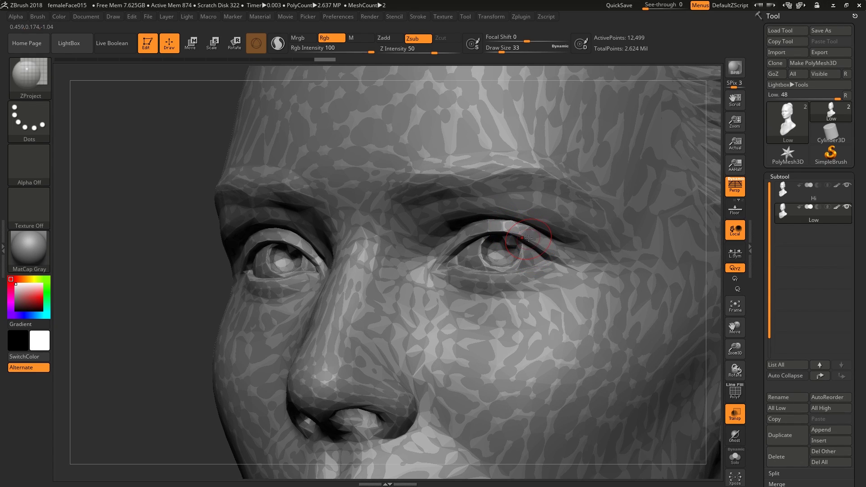
{"action": "right_click_drag", "start_coordinate": [567, 222], "coordinate": [539, 232]}
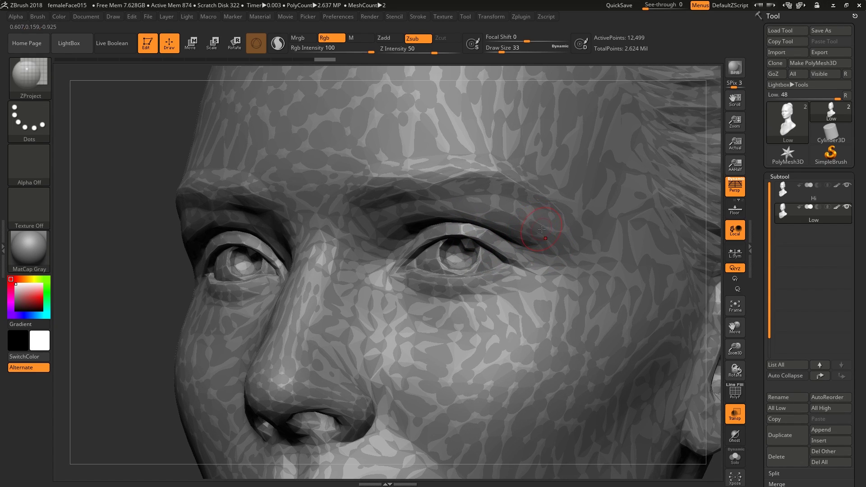
Step: Pick the ZProject brush and try projecting the Hi detail onto the Low mesh around the temple and forehead
{"action": "key", "text": "b"}
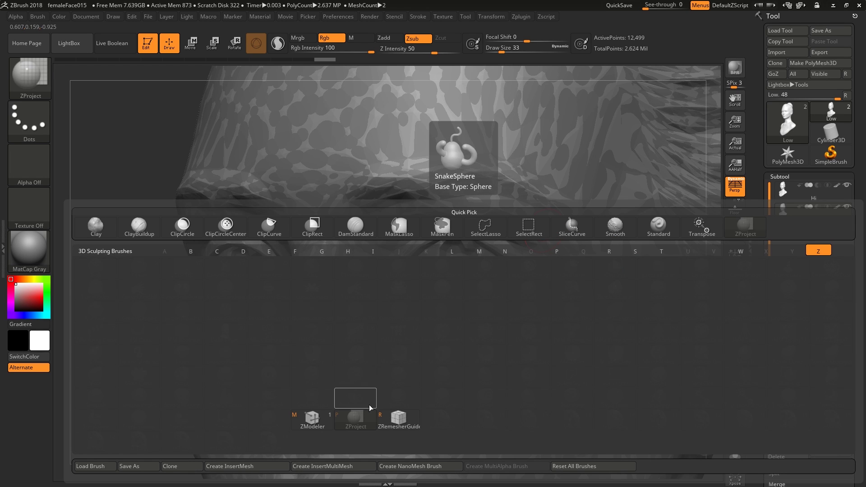
{"action": "left_click", "coordinate": [356, 419]}
{"action": "right_click_drag", "start_coordinate": [512, 244], "coordinate": [528, 254]}
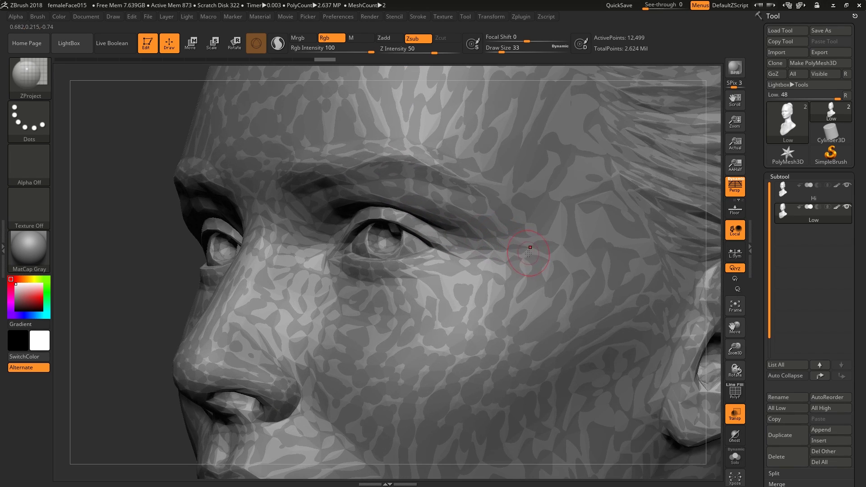
{"action": "left_click", "coordinate": [735, 457]}
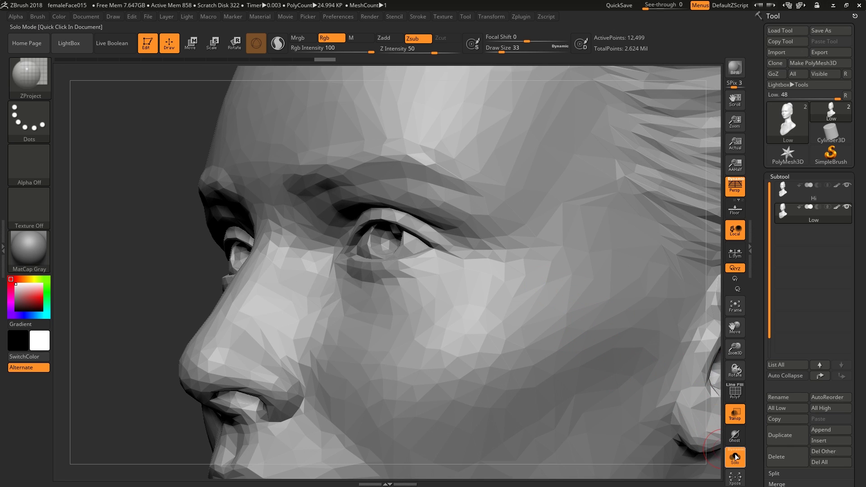
{"action": "left_click", "coordinate": [735, 457]}
{"action": "right_click_drag", "start_coordinate": [539, 251], "coordinate": [537, 275]}
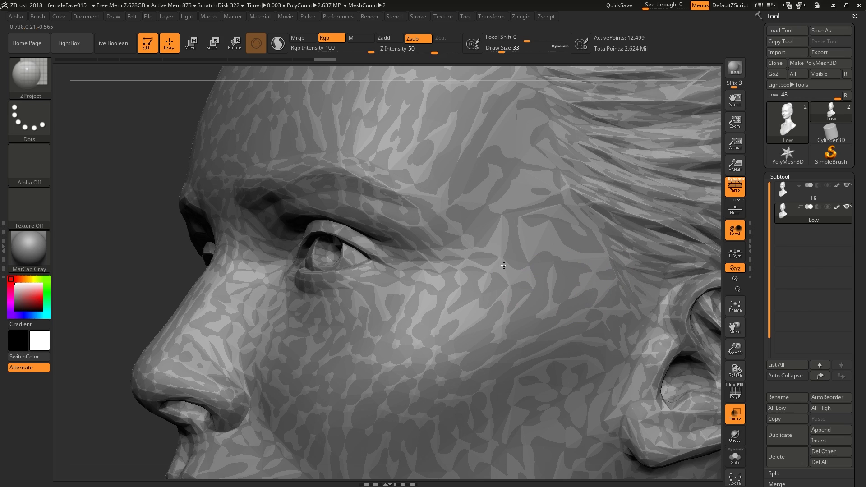
{"action": "left_click_drag", "start_coordinate": [504, 266], "coordinate": [455, 207]}
{"action": "left_click_drag", "start_coordinate": [422, 149], "coordinate": [454, 155]}
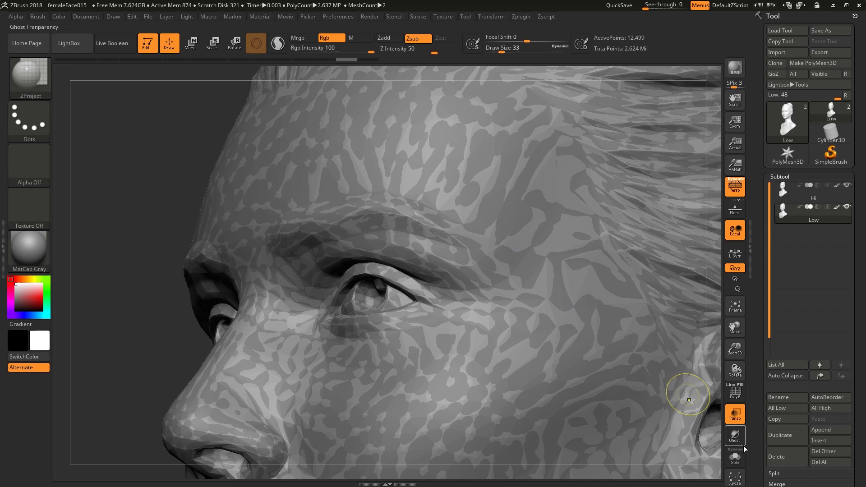
Step: Isolate the Low subtool with Sculptris Pro enabled, and project the Hi detail over the eye using ZProject at draw size 31
{"action": "left_click", "coordinate": [735, 457]}
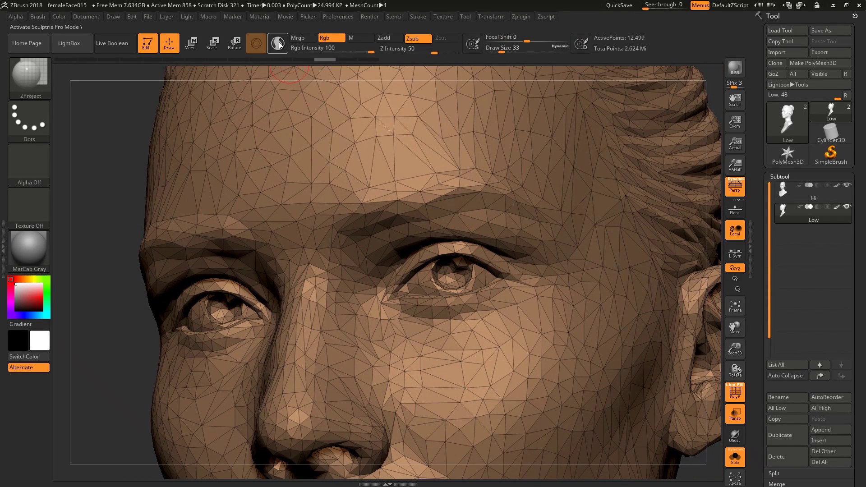
{"action": "left_click", "coordinate": [278, 43]}
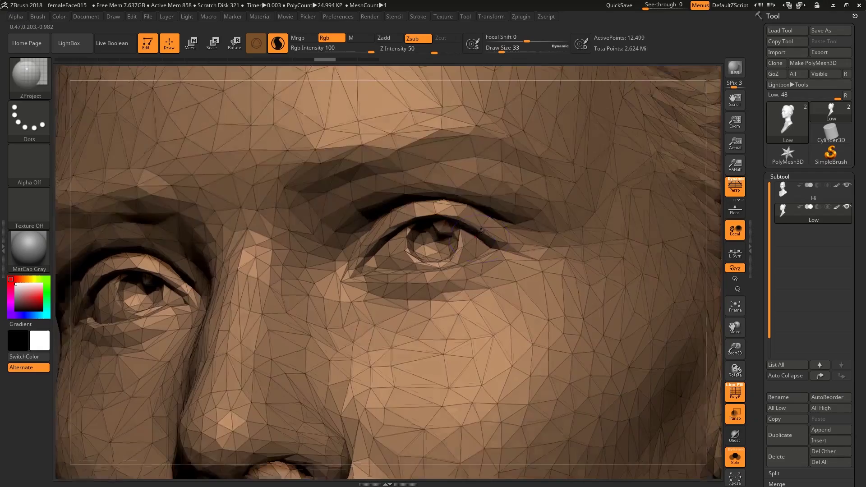
{"action": "right_click_drag", "start_coordinate": [481, 231], "coordinate": [407, 220]}
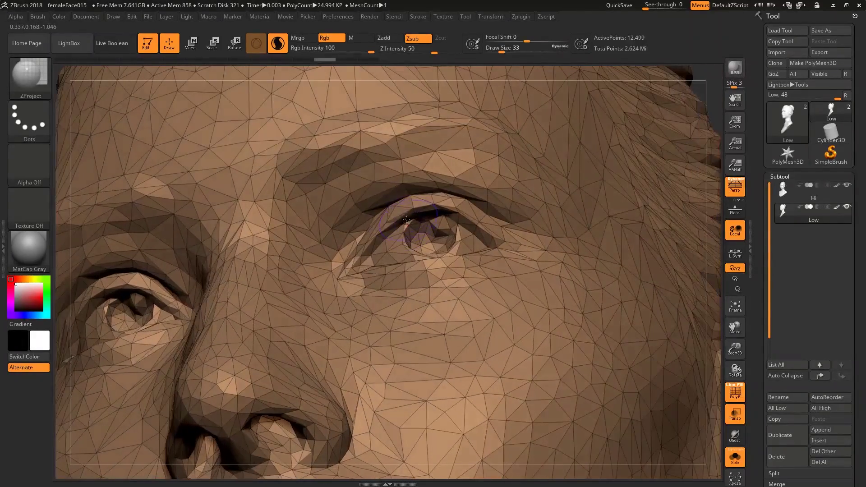
{"action": "key", "text": "s"}
{"action": "mouse_move", "coordinate": [407, 221]}
{"action": "left_mouse_down"}
{"action": "mouse_move", "coordinate": [352, 258]}
{"action": "mouse_move", "coordinate": [519, 234]}
{"action": "mouse_move", "coordinate": [396, 268]}
{"action": "mouse_move", "coordinate": [425, 239]}
{"action": "left_mouse_up"}
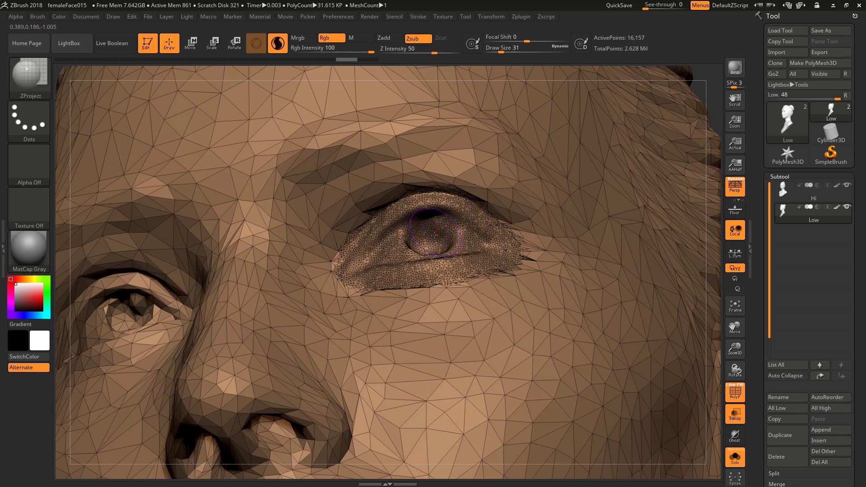
Step: Hide the wireframe, then project and smooth more detail over the eyelids and the skin around that eye
{"action": "right_click_drag", "start_coordinate": [425, 239], "coordinate": [454, 272]}
{"action": "key", "text": "shift+f"}
{"action": "right_click_drag", "start_coordinate": [426, 246], "coordinate": [407, 288]}
{"action": "left_click_drag", "start_coordinate": [408, 288], "coordinate": [466, 289], "text": "shift"}
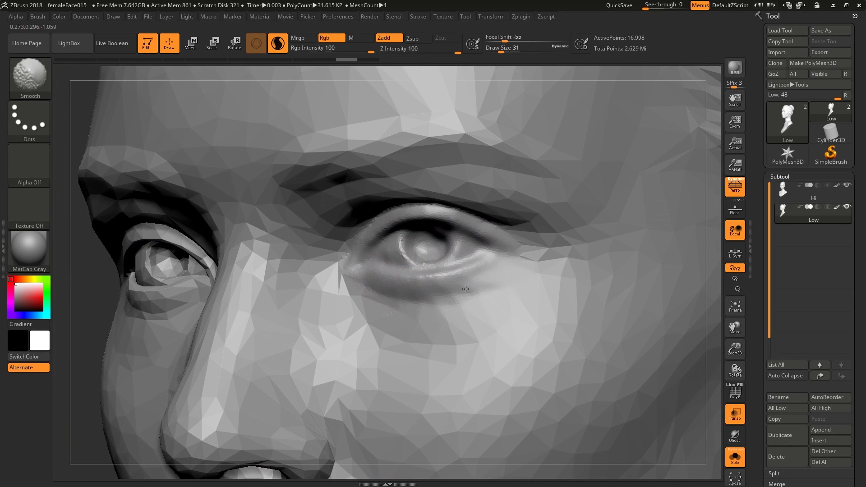
{"action": "key", "text": "ctrl+z"}
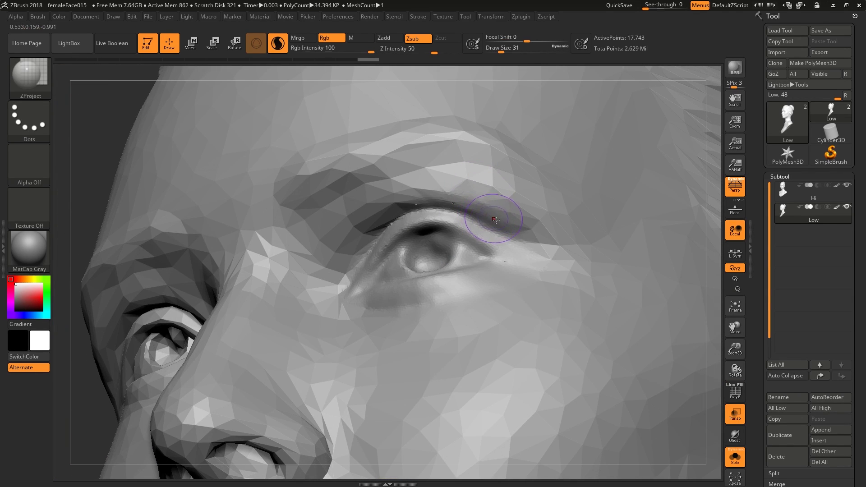
{"action": "left_click_drag", "start_coordinate": [496, 220], "coordinate": [466, 218]}
{"action": "right_click_drag", "start_coordinate": [360, 265], "coordinate": [375, 211]}
{"action": "left_click_drag", "start_coordinate": [374, 212], "coordinate": [465, 168], "text": "shift"}
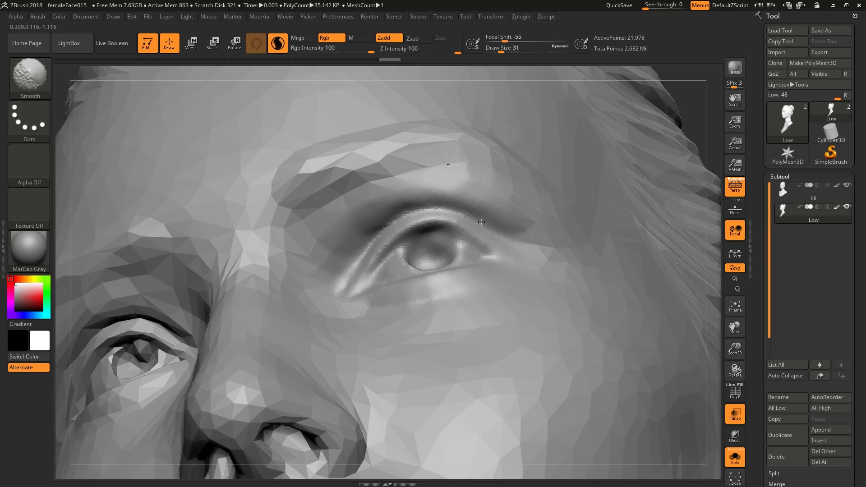
Step: Show the wireframe and work the dense mesh outward around the eye socket with the draw size raised to 59
{"action": "key", "text": "shift+f"}
{"action": "right_click_drag", "start_coordinate": [494, 194], "coordinate": [528, 238]}
{"action": "left_click_drag", "start_coordinate": [528, 238], "coordinate": [544, 203], "text": "shift"}
{"action": "left_click_drag", "start_coordinate": [501, 51], "coordinate": [507, 51]}
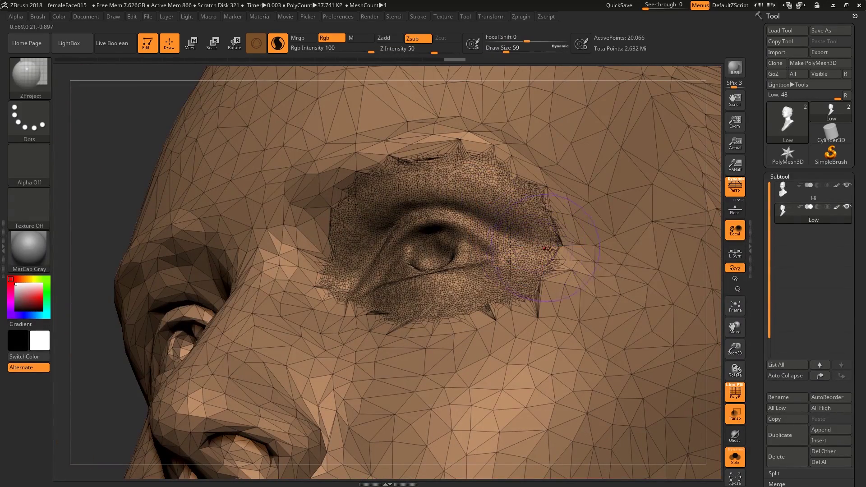
{"action": "mouse_move", "coordinate": [560, 239]}
{"action": "left_mouse_down", "text": "shift"}
{"action": "mouse_move", "coordinate": [469, 151]}
{"action": "mouse_move", "coordinate": [379, 136]}
{"action": "mouse_move", "coordinate": [314, 199]}
{"action": "left_mouse_up", "text": "shift"}
{"action": "right_click_drag", "start_coordinate": [315, 199], "coordinate": [303, 248]}
{"action": "mouse_move", "coordinate": [303, 248]}
{"action": "left_mouse_down", "text": "shift"}
{"action": "mouse_move", "coordinate": [334, 318]}
{"action": "mouse_move", "coordinate": [404, 339]}
{"action": "mouse_move", "coordinate": [541, 277]}
{"action": "mouse_move", "coordinate": [571, 248]}
{"action": "mouse_move", "coordinate": [528, 231]}
{"action": "left_mouse_up", "text": "shift"}
Step: Refine and blend the edges of the dense patch along the eyebrow, outer corner and under-eye area
{"action": "key", "text": "s"}
{"action": "left_click_drag", "start_coordinate": [461, 170], "coordinate": [397, 167], "text": "shift"}
{"action": "left_click_drag", "start_coordinate": [529, 266], "coordinate": [500, 318], "text": "shift"}
{"action": "right_click_drag", "start_coordinate": [500, 318], "coordinate": [514, 314]}
{"action": "left_click_drag", "start_coordinate": [471, 325], "coordinate": [351, 306], "text": "shift"}
{"action": "right_click_drag", "start_coordinate": [351, 305], "coordinate": [340, 301]}
{"action": "left_click_drag", "start_coordinate": [340, 301], "coordinate": [319, 273], "text": "shift"}
{"action": "mouse_move", "coordinate": [318, 273]}
{"action": "right_mouse_down"}
{"action": "mouse_move", "coordinate": [361, 203]}
{"action": "mouse_move", "coordinate": [386, 183]}
{"action": "right_mouse_up"}
{"action": "left_click_drag", "start_coordinate": [513, 206], "coordinate": [509, 225], "text": "shift"}
{"action": "mouse_move", "coordinate": [510, 226]}
{"action": "right_mouse_down"}
{"action": "mouse_move", "coordinate": [489, 261]}
{"action": "mouse_move", "coordinate": [532, 267]}
{"action": "mouse_move", "coordinate": [454, 268]}
{"action": "mouse_move", "coordinate": [445, 216]}
{"action": "mouse_move", "coordinate": [435, 230]}
{"action": "mouse_move", "coordinate": [347, 243]}
{"action": "right_mouse_up"}
Step: Hide the wireframe, set the draw size to 23, and turn off Solo to show both subtools
{"action": "key", "text": "shift+f"}
{"action": "key", "text": "s"}
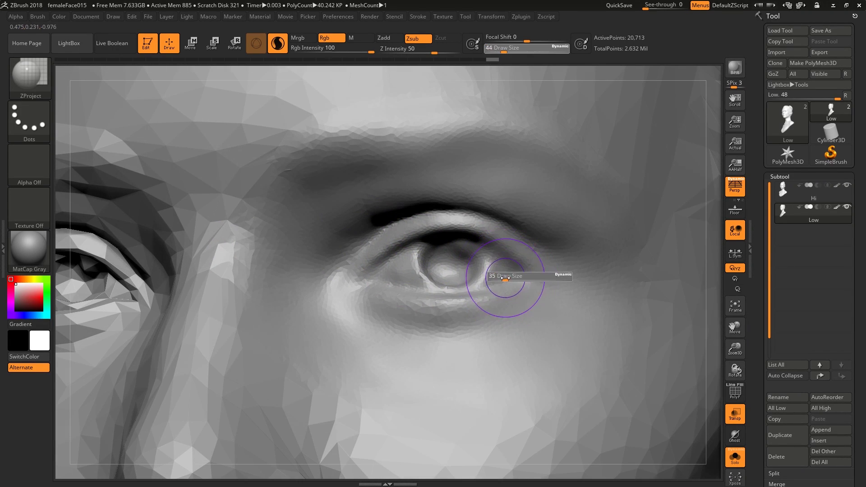
{"action": "left_click_drag", "start_coordinate": [506, 279], "coordinate": [499, 279]}
{"action": "right_click_drag", "start_coordinate": [515, 269], "coordinate": [546, 259]}
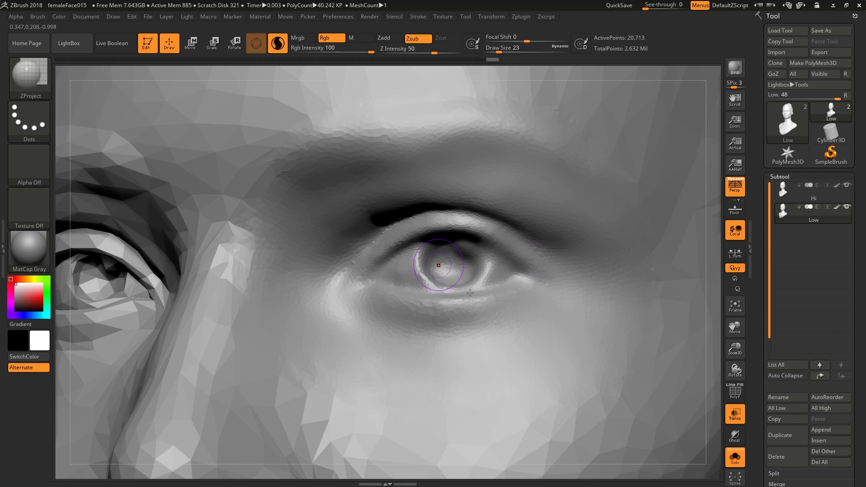
{"action": "left_click", "coordinate": [735, 459]}
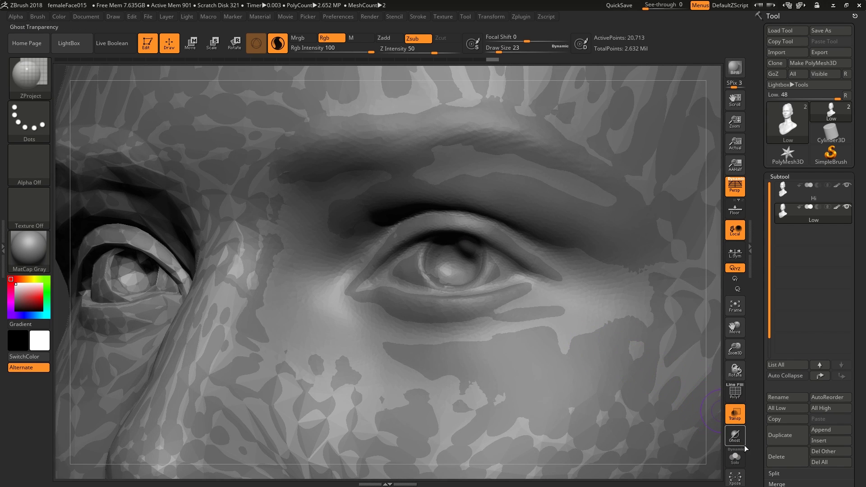
Step: Try the Transparency and Ghost display options on the overlapping subtools, restoring each to its original state
{"action": "left_click", "coordinate": [735, 419]}
{"action": "left_click", "coordinate": [735, 415]}
{"action": "left_click", "coordinate": [735, 436]}
{"action": "left_click", "coordinate": [735, 436]}
{"action": "mouse_move", "coordinate": [512, 282]}
{"action": "right_mouse_down"}
{"action": "mouse_move", "coordinate": [406, 294]}
{"action": "mouse_move", "coordinate": [505, 308]}
{"action": "mouse_move", "coordinate": [461, 303]}
{"action": "mouse_move", "coordinate": [462, 311]}
{"action": "right_mouse_up"}
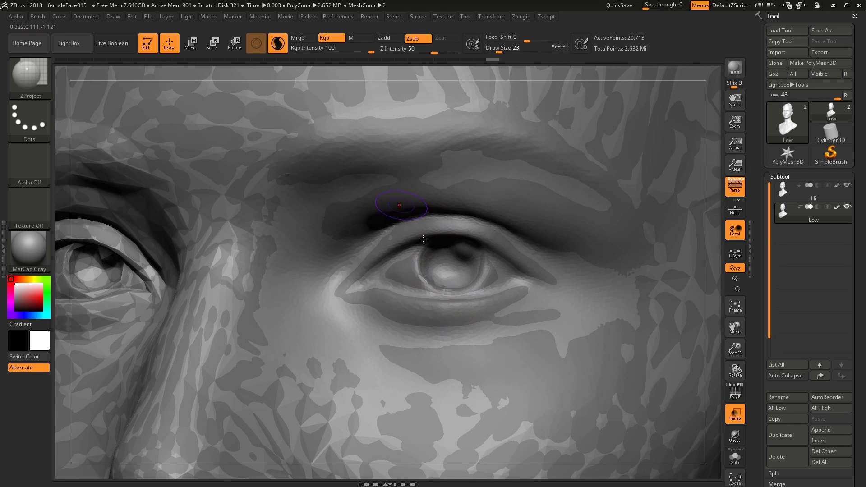
Step: Project the Hi detail onto the Low mesh along the lower eyelid and both corners of the eye
{"action": "right_click_drag", "start_coordinate": [484, 243], "coordinate": [446, 315]}
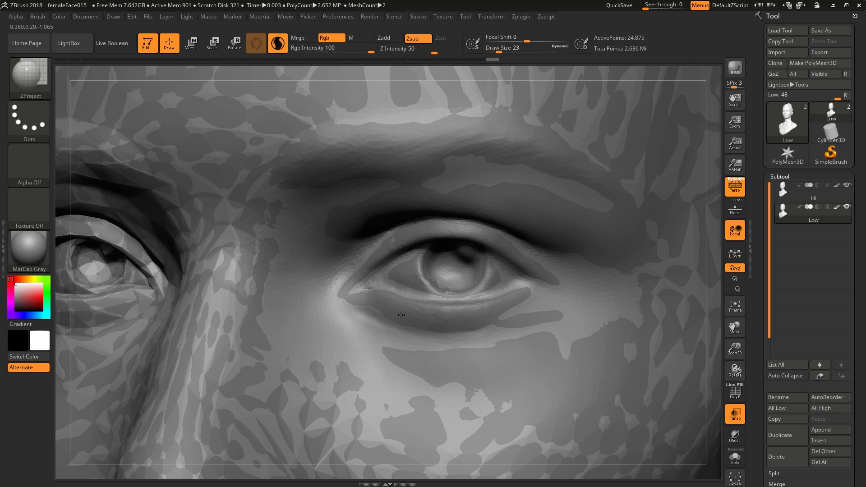
{"action": "mouse_move", "coordinate": [456, 316]}
{"action": "left_mouse_down"}
{"action": "mouse_move", "coordinate": [526, 299]}
{"action": "mouse_move", "coordinate": [554, 274]}
{"action": "mouse_move", "coordinate": [529, 273]}
{"action": "left_mouse_up"}
{"action": "right_click_drag", "start_coordinate": [551, 275], "coordinate": [538, 268]}
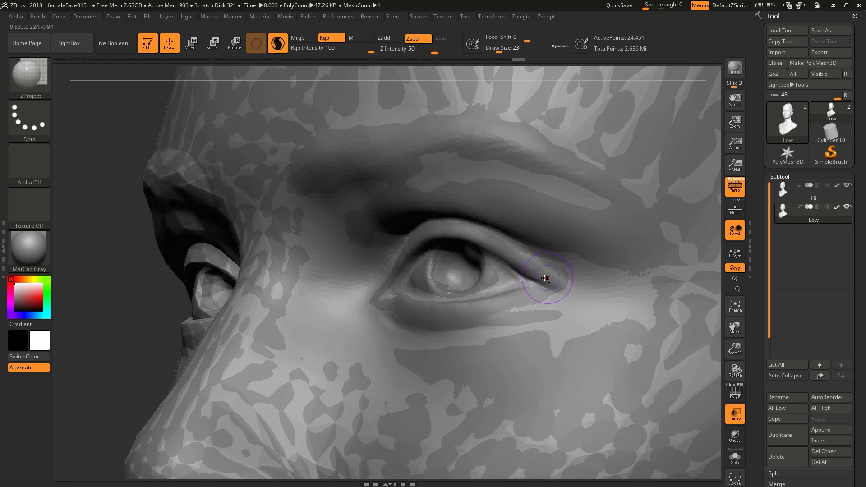
{"action": "left_click_drag", "start_coordinate": [529, 295], "coordinate": [456, 316]}
{"action": "right_click_drag", "start_coordinate": [456, 316], "coordinate": [391, 317]}
{"action": "mouse_move", "coordinate": [391, 316]}
{"action": "left_mouse_down"}
{"action": "mouse_move", "coordinate": [442, 319]}
{"action": "mouse_move", "coordinate": [328, 296]}
{"action": "mouse_move", "coordinate": [379, 246]}
{"action": "mouse_move", "coordinate": [435, 225]}
{"action": "mouse_move", "coordinate": [470, 238]}
{"action": "left_mouse_up"}
Step: Project the Hi detail along the upper eyelid and the crease at the eye's outer corner
{"action": "right_click_drag", "start_coordinate": [469, 239], "coordinate": [453, 234]}
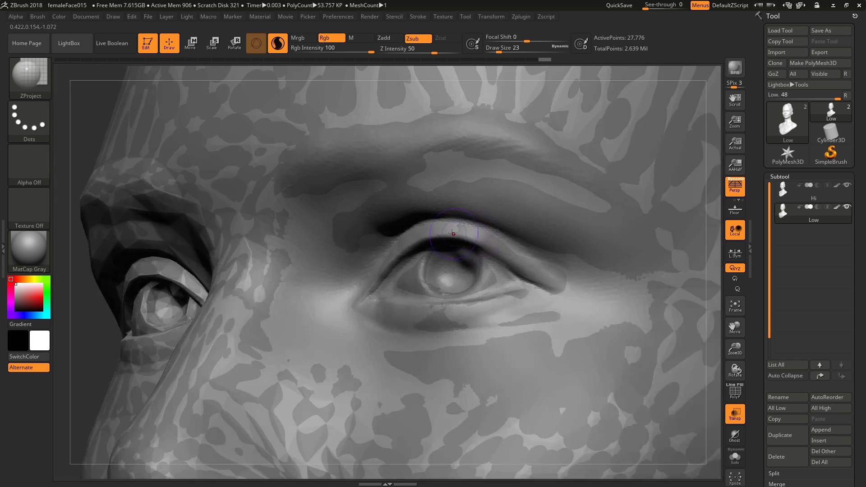
{"action": "left_click_drag", "start_coordinate": [453, 234], "coordinate": [491, 247]}
{"action": "left_click_drag", "start_coordinate": [555, 274], "coordinate": [512, 258]}
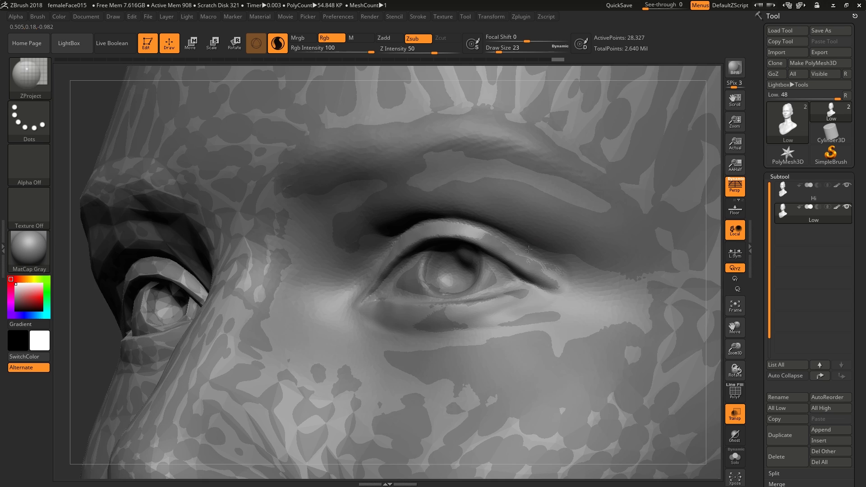
{"action": "right_click_drag", "start_coordinate": [529, 249], "coordinate": [531, 303]}
{"action": "left_click_drag", "start_coordinate": [561, 283], "coordinate": [613, 304]}
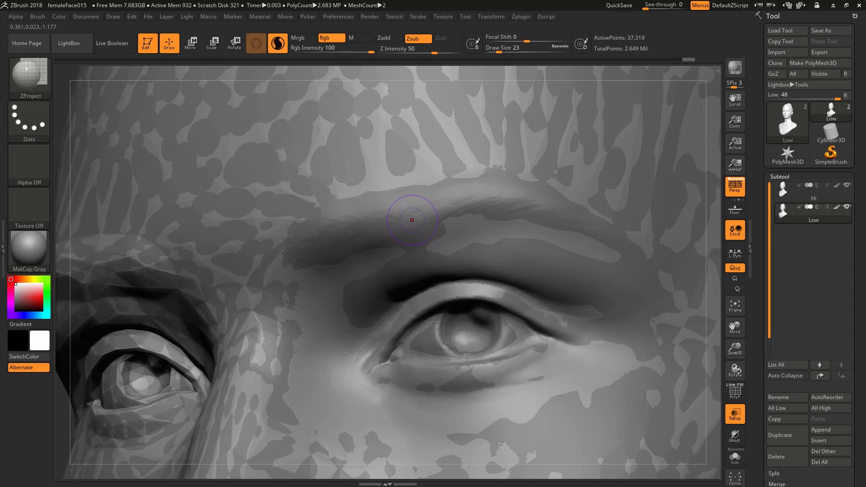
Step: Project the Hi detail onto the Low mesh along the eyebrow from its inner end to its outer tail
{"action": "mouse_move", "coordinate": [414, 219]}
{"action": "left_mouse_down"}
{"action": "mouse_move", "coordinate": [445, 199]}
{"action": "mouse_move", "coordinate": [496, 194]}
{"action": "mouse_move", "coordinate": [370, 212]}
{"action": "mouse_move", "coordinate": [342, 232]}
{"action": "left_mouse_up"}
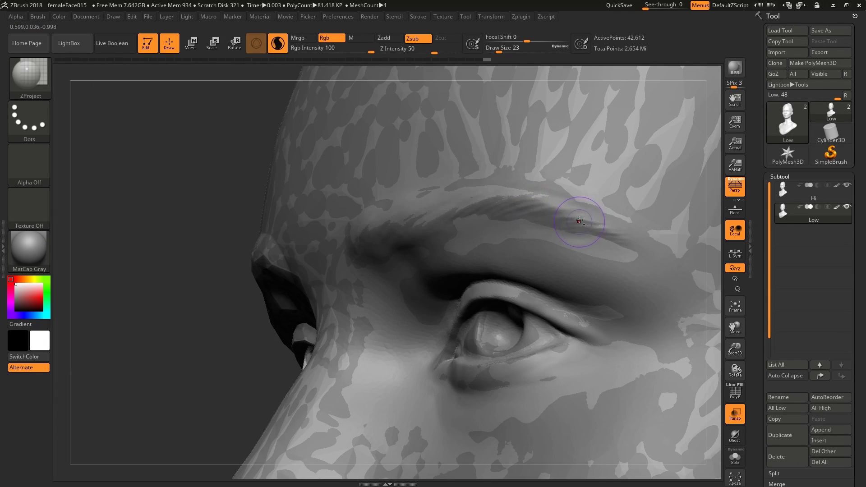
{"action": "mouse_move", "coordinate": [586, 228]}
{"action": "left_mouse_down"}
{"action": "mouse_move", "coordinate": [551, 215]}
{"action": "mouse_move", "coordinate": [635, 228]}
{"action": "left_mouse_up"}
{"action": "left_click_drag", "start_coordinate": [489, 198], "coordinate": [429, 224]}
{"action": "left_click_drag", "start_coordinate": [541, 244], "coordinate": [456, 257]}
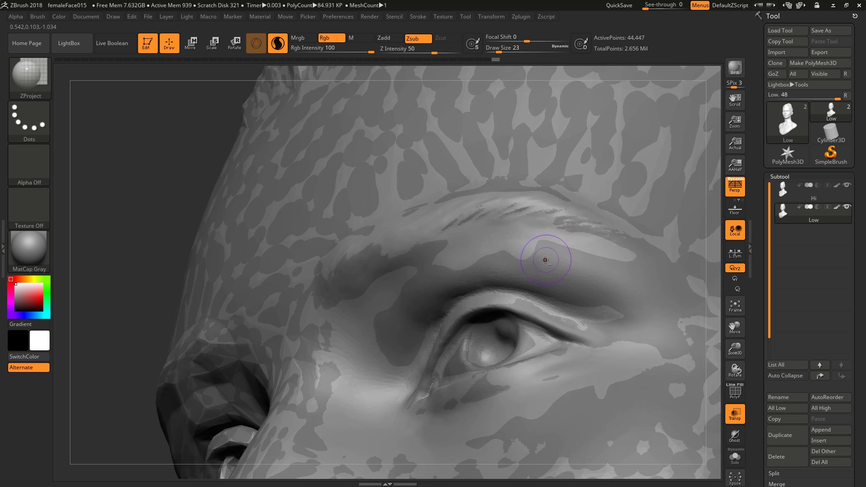
Step: Project the Hi detail onto the Low mesh between the eyebrow and the upper eyelid, including the inner socket
{"action": "mouse_move", "coordinate": [546, 261]}
{"action": "left_mouse_down"}
{"action": "mouse_move", "coordinate": [609, 287]}
{"action": "mouse_move", "coordinate": [510, 262]}
{"action": "left_mouse_up"}
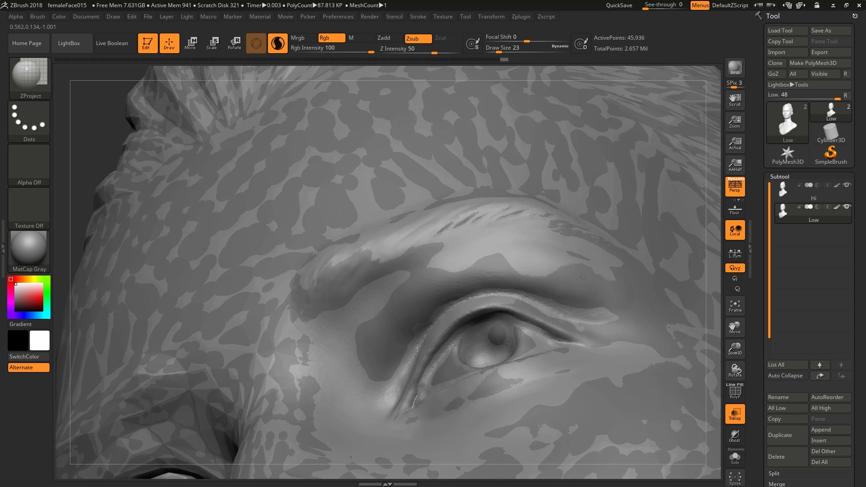
{"action": "left_click_drag", "start_coordinate": [487, 272], "coordinate": [479, 266]}
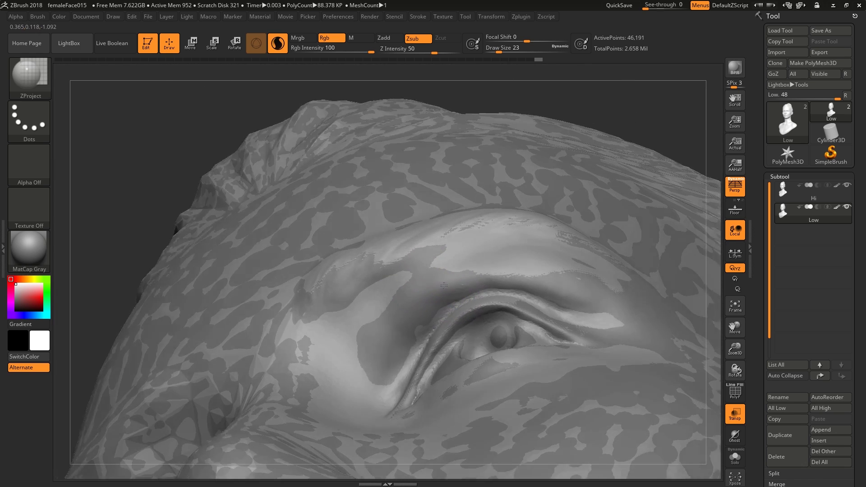
{"action": "mouse_move", "coordinate": [424, 290]}
{"action": "left_mouse_down"}
{"action": "mouse_move", "coordinate": [377, 329]}
{"action": "mouse_move", "coordinate": [413, 287]}
{"action": "left_mouse_up"}
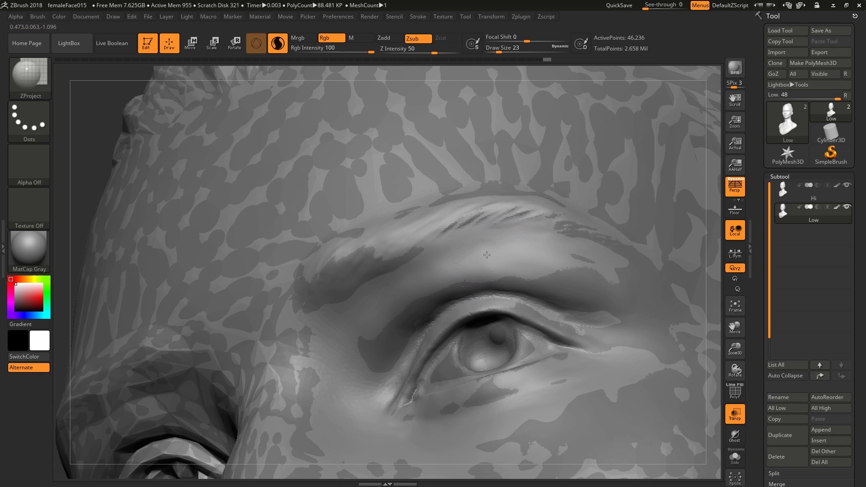
{"action": "left_click_drag", "start_coordinate": [484, 246], "coordinate": [478, 250]}
{"action": "mouse_move", "coordinate": [534, 250]}
{"action": "left_mouse_down"}
{"action": "mouse_move", "coordinate": [414, 264]}
{"action": "mouse_move", "coordinate": [484, 253]}
{"action": "mouse_move", "coordinate": [496, 262]}
{"action": "left_mouse_up"}
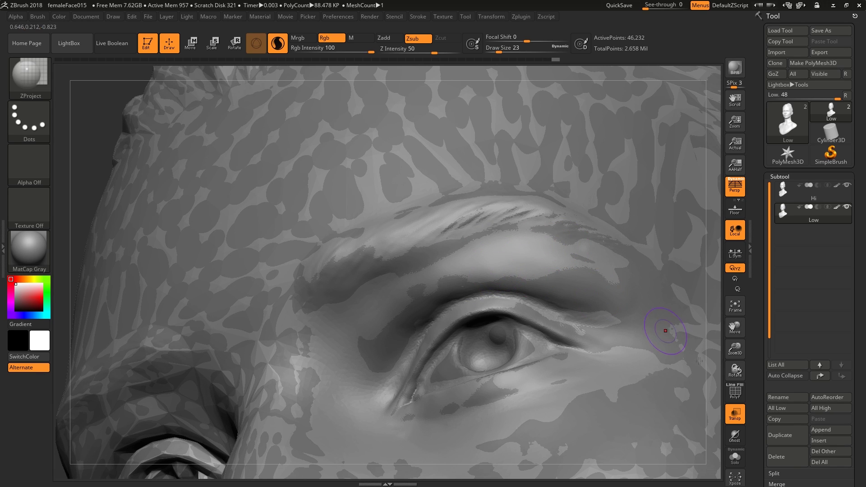
Step: Isolate the Low subtool and compare its eye area with the Hi subtool
{"action": "left_click", "coordinate": [736, 458]}
{"action": "key", "text": "shift+f"}
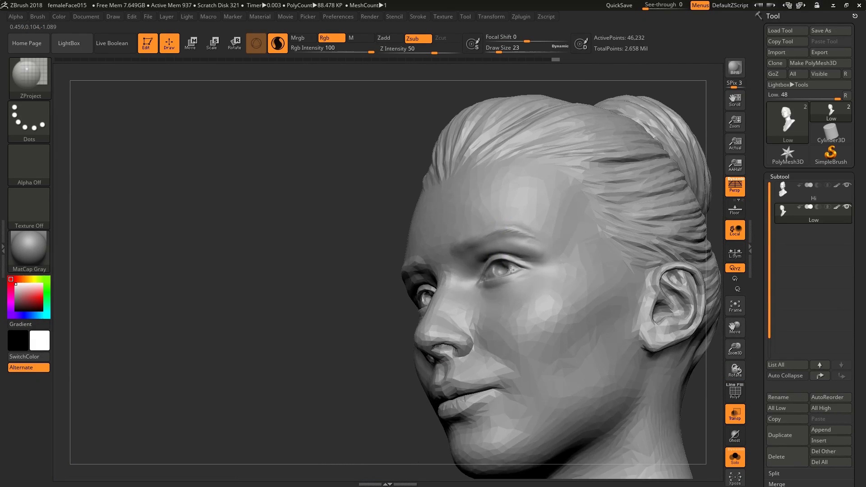
{"action": "right_click_drag", "start_coordinate": [510, 270], "coordinate": [536, 362], "text": "ctrl"}
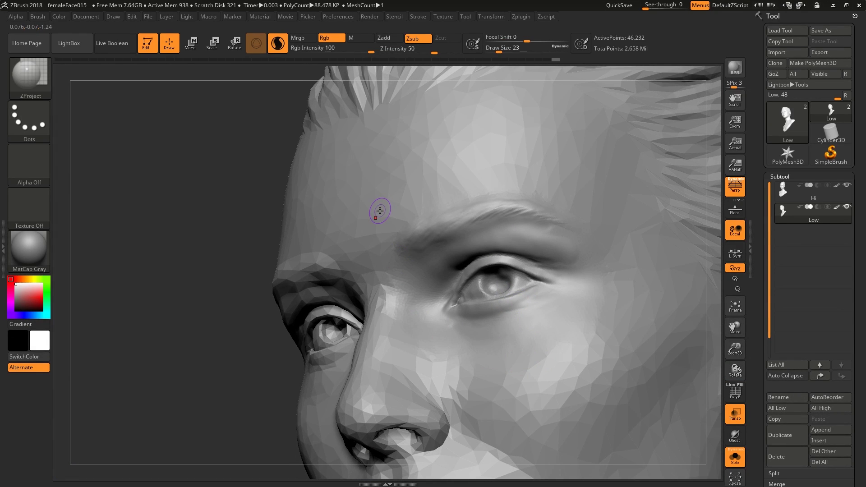
{"action": "key", "text": "Up"}
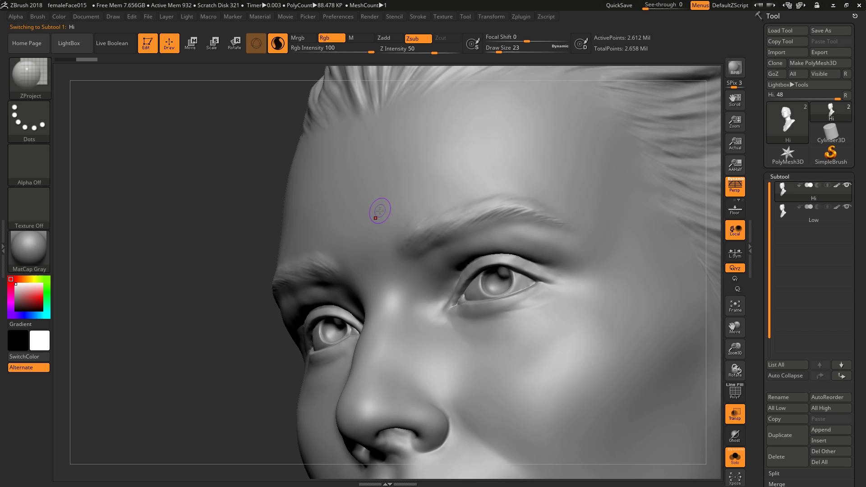
{"action": "key", "text": "Down"}
{"action": "right_click_drag", "start_coordinate": [474, 255], "coordinate": [368, 228], "text": "alt"}
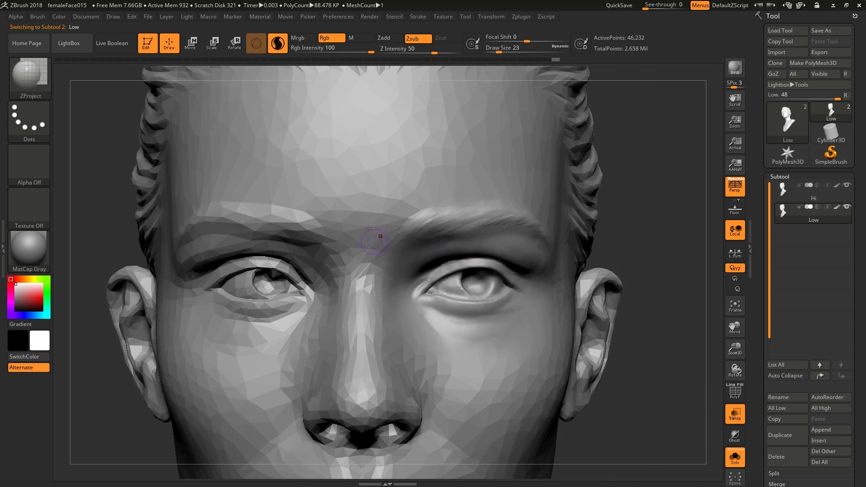
Step: Project the Hi detail onto the lower eyelid of the other eye with both subtools shown, and isolate the Low subtool again
{"action": "right_click_drag", "start_coordinate": [421, 257], "coordinate": [589, 332], "text": "alt"}
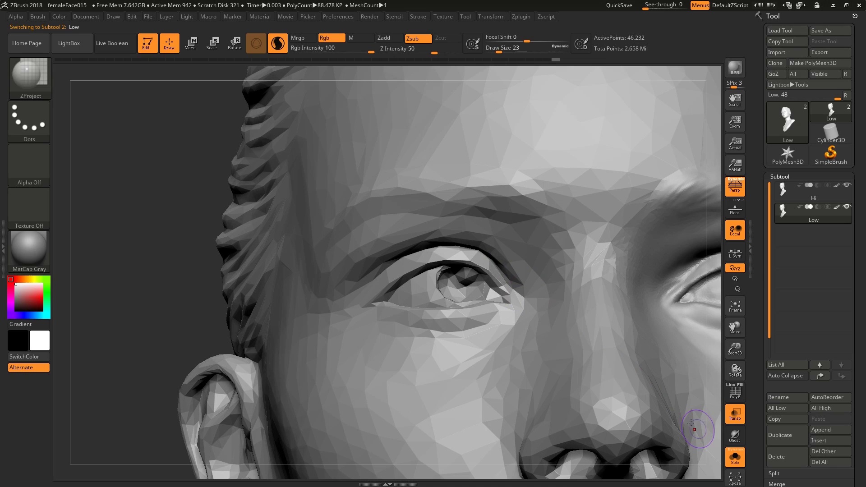
{"action": "mouse_move", "coordinate": [528, 289]}
{"action": "right_mouse_down"}
{"action": "mouse_move", "coordinate": [431, 266]}
{"action": "mouse_move", "coordinate": [465, 259]}
{"action": "right_mouse_up"}
{"action": "left_click", "coordinate": [734, 462]}
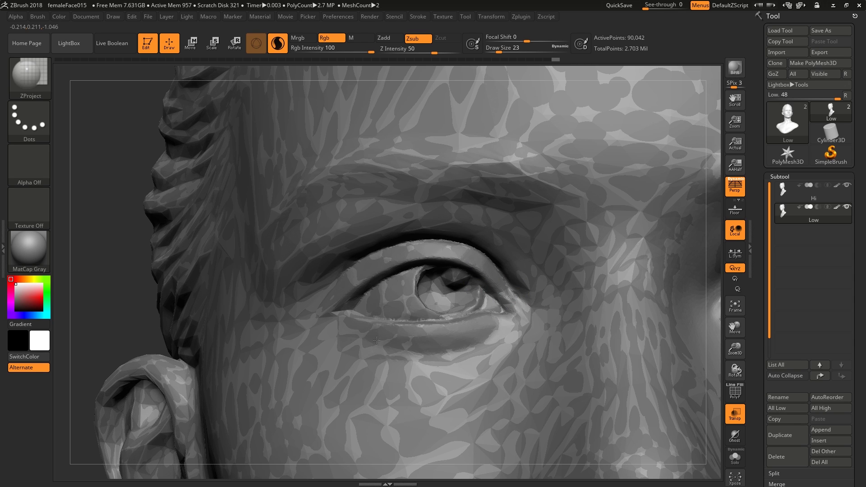
{"action": "left_click", "coordinate": [736, 458]}
{"action": "right_click_drag", "start_coordinate": [440, 289], "coordinate": [409, 253]}
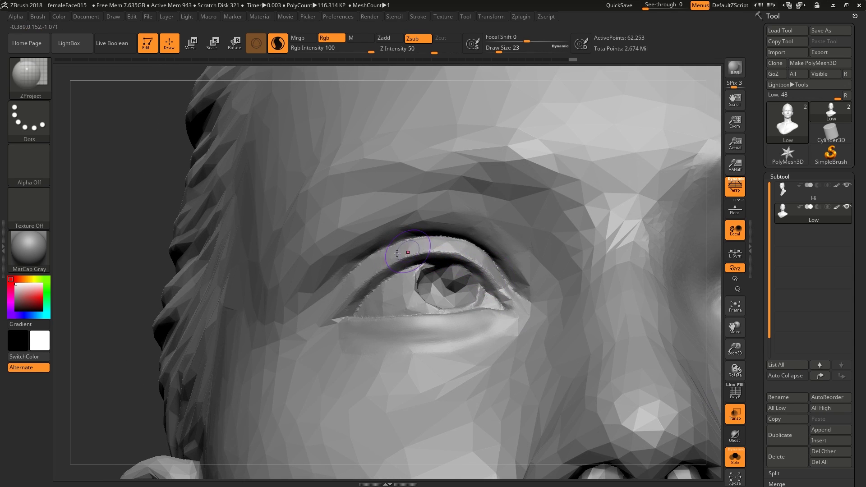
{"action": "right_click_drag", "start_coordinate": [471, 255], "coordinate": [425, 248]}
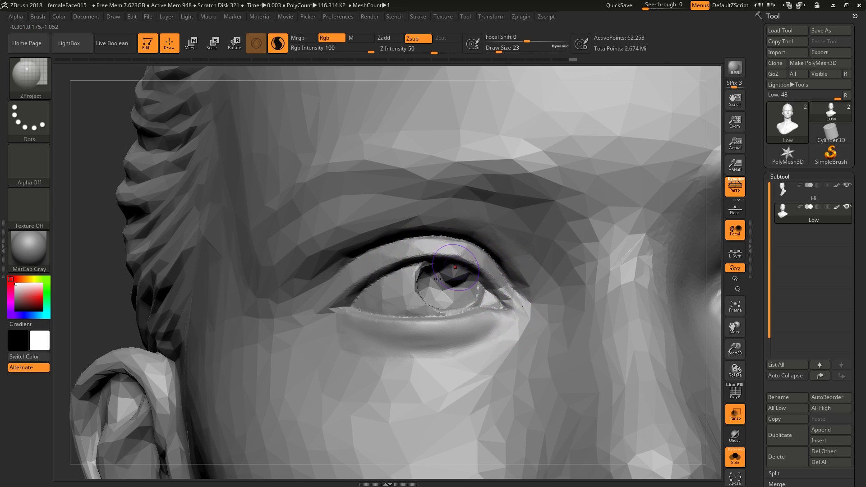
Step: With the wireframe shown and a draw size of 59, smooth the Low hair above the forehead using Sculptris Pro
{"action": "mouse_move", "coordinate": [519, 318]}
{"action": "right_mouse_down"}
{"action": "mouse_move", "coordinate": [510, 293]}
{"action": "mouse_move", "coordinate": [536, 236]}
{"action": "mouse_move", "coordinate": [499, 260]}
{"action": "mouse_move", "coordinate": [543, 248]}
{"action": "mouse_move", "coordinate": [464, 257]}
{"action": "mouse_move", "coordinate": [463, 265]}
{"action": "mouse_move", "coordinate": [501, 245]}
{"action": "mouse_move", "coordinate": [463, 187]}
{"action": "mouse_move", "coordinate": [502, 257]}
{"action": "mouse_move", "coordinate": [469, 203]}
{"action": "mouse_move", "coordinate": [416, 274]}
{"action": "right_mouse_up"}
{"action": "key", "text": "s"}
{"action": "left_click_drag", "start_coordinate": [409, 285], "coordinate": [415, 285]}
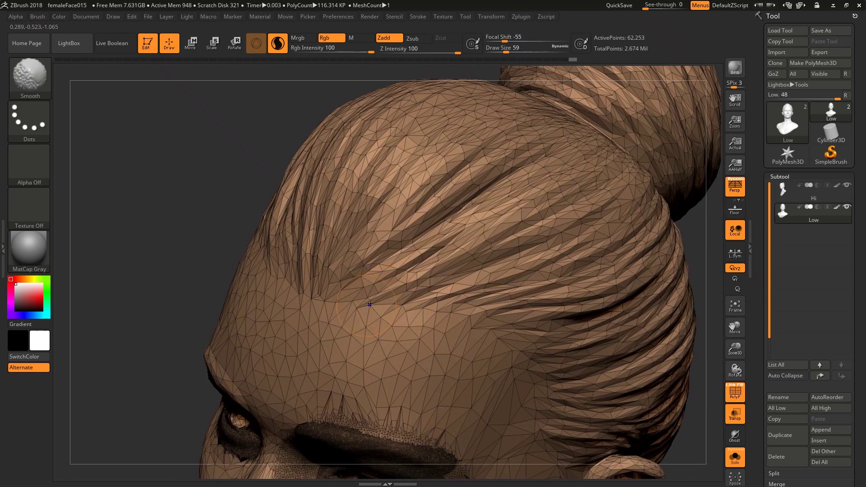
{"action": "left_click_drag", "start_coordinate": [361, 311], "coordinate": [542, 203]}
{"action": "mouse_move", "coordinate": [406, 320]}
{"action": "left_mouse_down"}
{"action": "mouse_move", "coordinate": [497, 274]}
{"action": "mouse_move", "coordinate": [424, 194]}
{"action": "mouse_move", "coordinate": [552, 165]}
{"action": "mouse_move", "coordinate": [330, 266]}
{"action": "mouse_move", "coordinate": [501, 310]}
{"action": "mouse_move", "coordinate": [375, 339]}
{"action": "mouse_move", "coordinate": [343, 180]}
{"action": "mouse_move", "coordinate": [596, 189]}
{"action": "mouse_move", "coordinate": [536, 244]}
{"action": "left_mouse_up"}
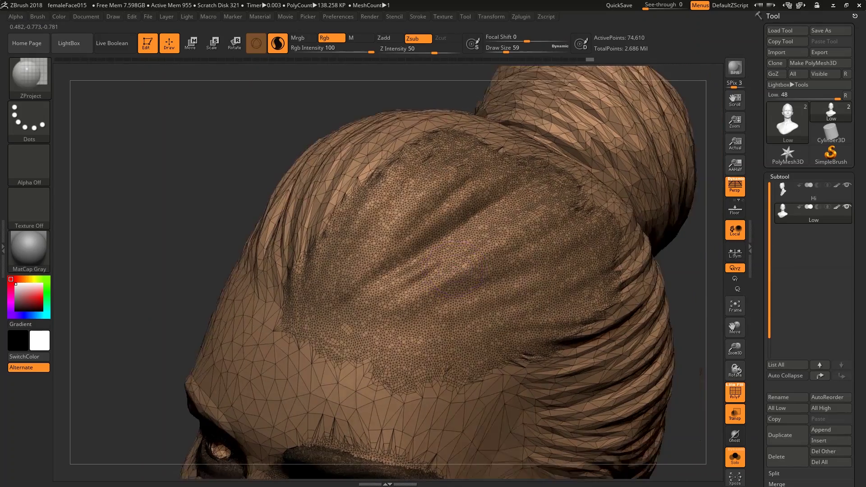
Step: Try smoothing the hair toward the side of the head with a draw size of 83
{"action": "right_click_drag", "start_coordinate": [463, 272], "coordinate": [481, 273]}
{"action": "key", "text": "s"}
{"action": "left_click_drag", "start_coordinate": [461, 275], "coordinate": [466, 275]}
{"action": "mouse_move", "coordinate": [584, 244]}
{"action": "left_mouse_down", "text": "shift"}
{"action": "mouse_move", "coordinate": [576, 205]}
{"action": "mouse_move", "coordinate": [604, 247]}
{"action": "left_mouse_up", "text": "shift"}
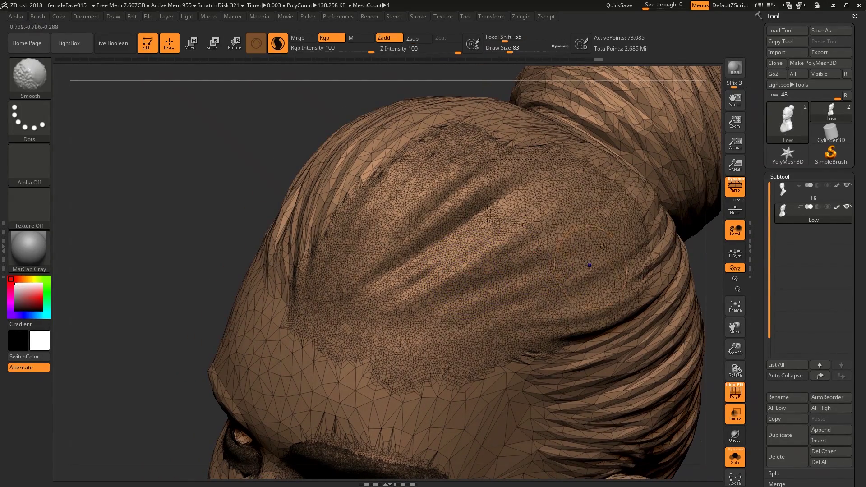
{"action": "key", "text": "ctrl+z"}
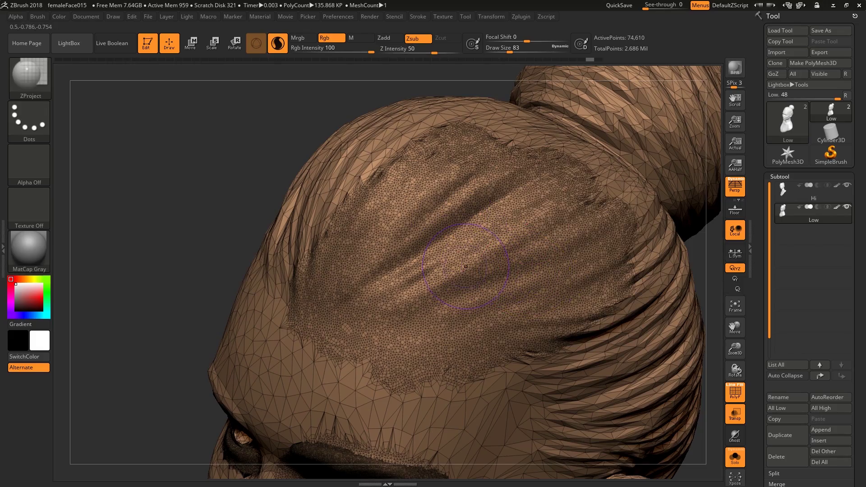
Step: Set the draw size to 59 and turn off Solo to show both subtools over the hair
{"action": "right_click_drag", "start_coordinate": [467, 265], "coordinate": [469, 264]}
{"action": "key", "text": "s"}
{"action": "left_click_drag", "start_coordinate": [468, 265], "coordinate": [464, 265]}
{"action": "right_click_drag", "start_coordinate": [465, 264], "coordinate": [469, 276], "text": "ctrl"}
{"action": "key", "text": "s"}
{"action": "left_click_drag", "start_coordinate": [469, 276], "coordinate": [465, 276]}
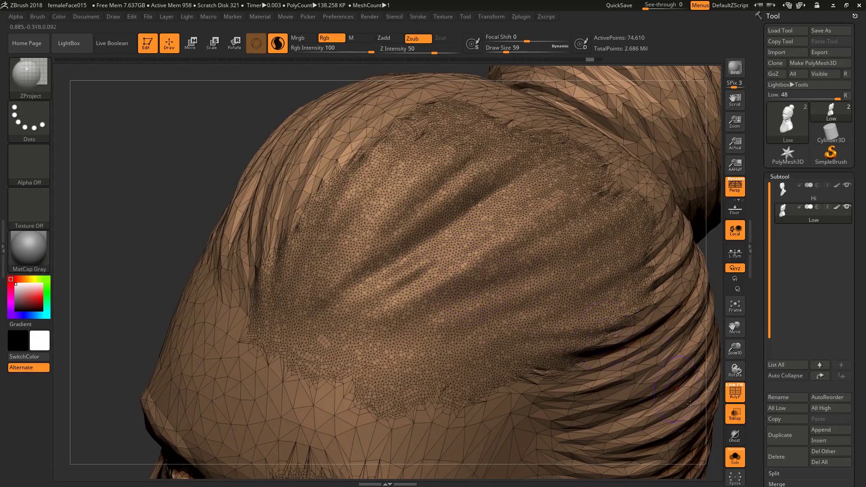
{"action": "right_click_drag", "start_coordinate": [586, 343], "coordinate": [594, 351]}
{"action": "left_click", "coordinate": [734, 457]}
{"action": "right_click_drag", "start_coordinate": [716, 440], "coordinate": [705, 424]}
{"action": "right_click_drag", "start_coordinate": [530, 325], "coordinate": [522, 305]}
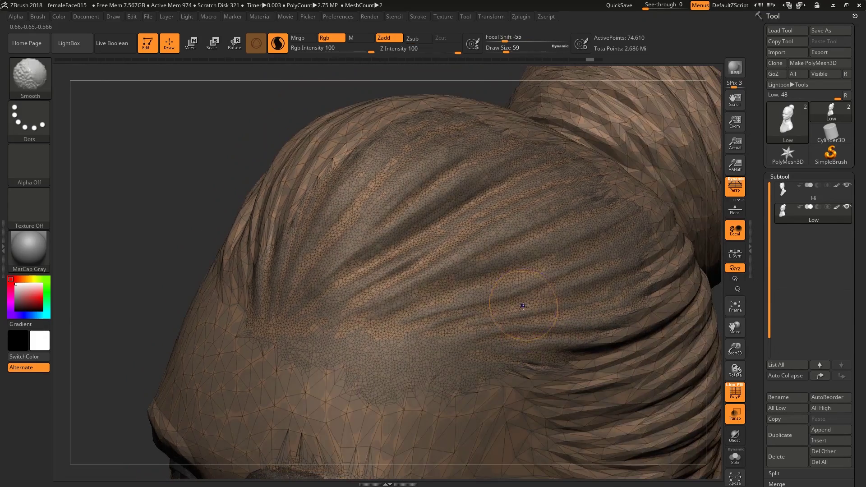
Step: Hide the wireframe and reduce the ZProject draw size to 37 for the hair strands
{"action": "key", "text": "shift+f"}
{"action": "right_click_drag", "start_coordinate": [445, 265], "coordinate": [447, 287], "text": "alt"}
{"action": "key", "text": "s"}
{"action": "left_click_drag", "start_coordinate": [451, 286], "coordinate": [448, 284]}
{"action": "right_click_drag", "start_coordinate": [448, 285], "coordinate": [442, 295]}
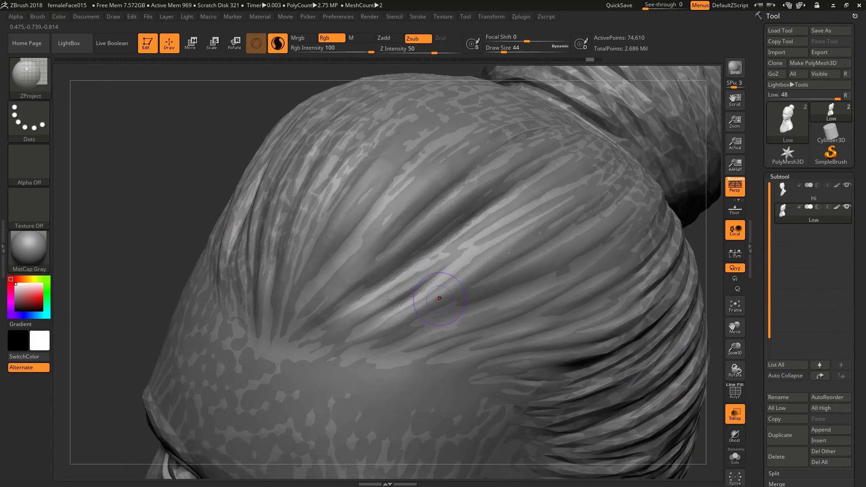
{"action": "key", "text": "s"}
{"action": "left_click_drag", "start_coordinate": [442, 295], "coordinate": [440, 295]}
Step: Check the mesh density with the wireframe, turn off Sculptris Pro, and hide the wireframe again
{"action": "key", "text": "shift+f"}
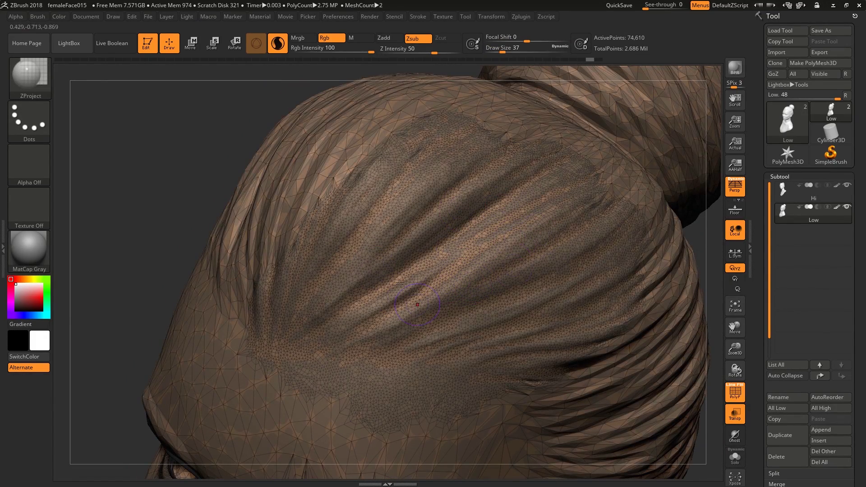
{"action": "mouse_move", "coordinate": [547, 233]}
{"action": "right_mouse_down"}
{"action": "mouse_move", "coordinate": [456, 251]}
{"action": "mouse_move", "coordinate": [461, 290]}
{"action": "mouse_move", "coordinate": [412, 306]}
{"action": "right_mouse_up"}
{"action": "left_click", "coordinate": [277, 45]}
{"action": "key", "text": "shift+f"}
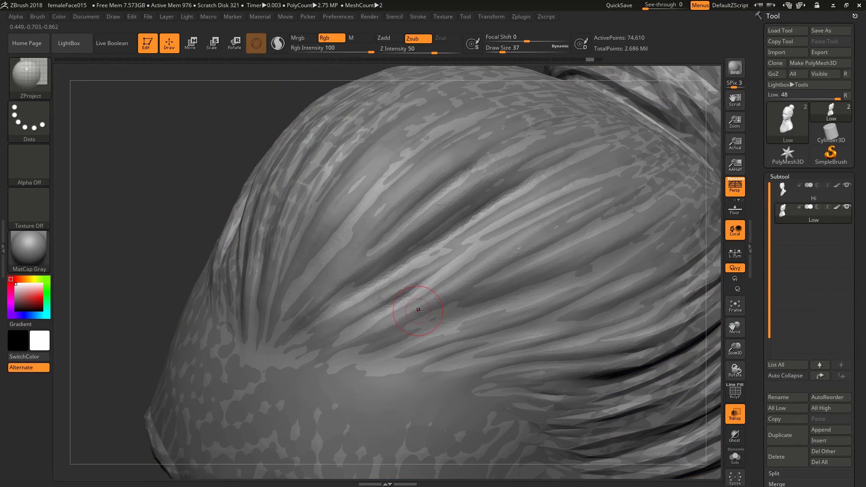
Step: Project the Hi hair strands onto the middle and outer side of the dense Low patch above the forehead
{"action": "right_click_drag", "start_coordinate": [535, 231], "coordinate": [496, 223]}
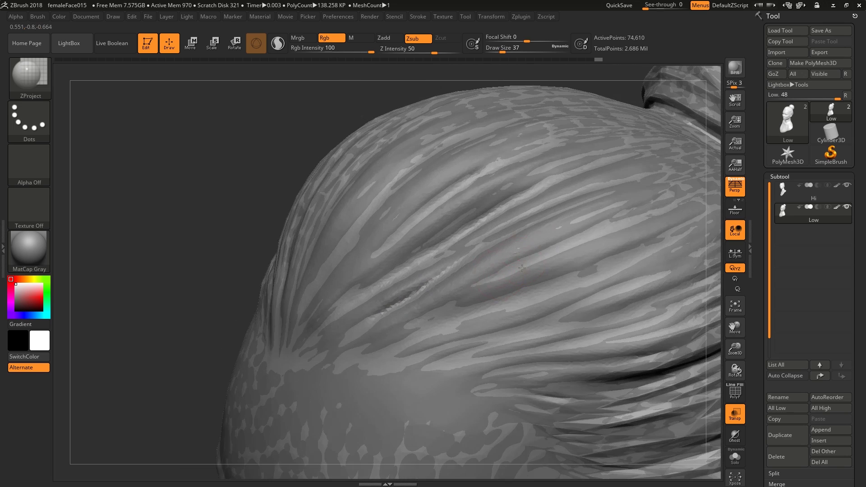
{"action": "mouse_move", "coordinate": [498, 274]}
{"action": "left_mouse_down"}
{"action": "mouse_move", "coordinate": [621, 221]}
{"action": "mouse_move", "coordinate": [597, 252]}
{"action": "left_mouse_up"}
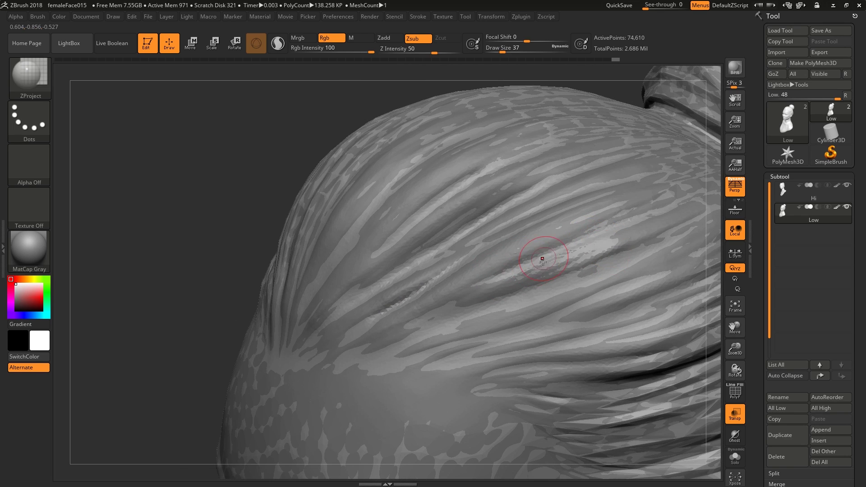
{"action": "right_click_drag", "start_coordinate": [542, 257], "coordinate": [492, 257]}
{"action": "right_click_drag", "start_coordinate": [441, 303], "coordinate": [445, 271]}
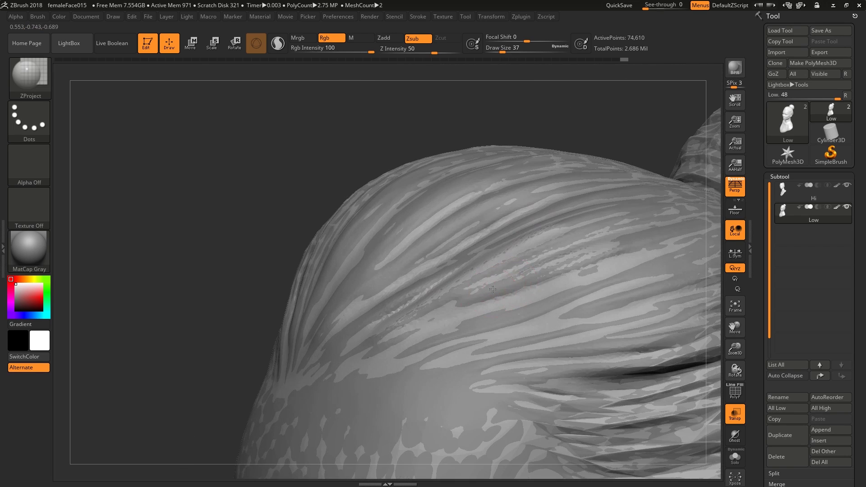
{"action": "left_click_drag", "start_coordinate": [469, 300], "coordinate": [573, 257]}
{"action": "right_click_drag", "start_coordinate": [522, 292], "coordinate": [524, 316]}
{"action": "mouse_move", "coordinate": [524, 316]}
{"action": "left_mouse_down"}
{"action": "mouse_move", "coordinate": [486, 328]}
{"action": "mouse_move", "coordinate": [583, 299]}
{"action": "left_mouse_up"}
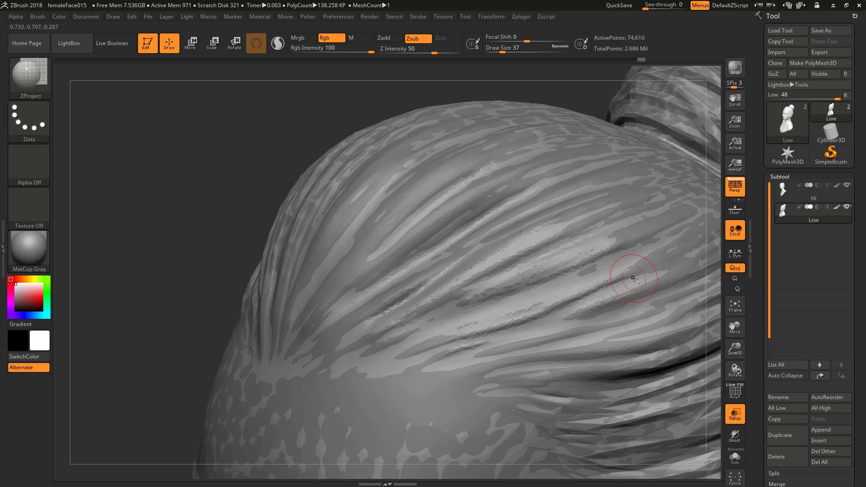
{"action": "right_click_drag", "start_coordinate": [629, 271], "coordinate": [555, 241]}
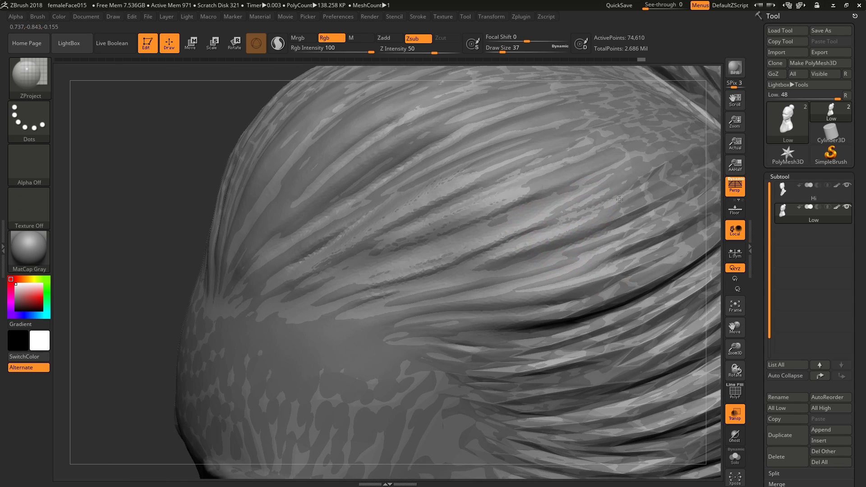
Step: Project the Hi hair strands onto the dense patch's inner side, toward the top of the head, and its centre
{"action": "right_click_drag", "start_coordinate": [587, 212], "coordinate": [419, 211]}
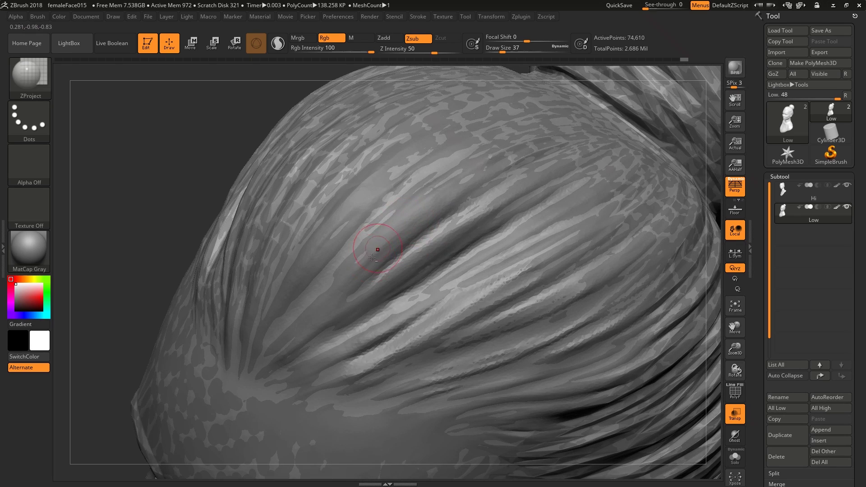
{"action": "right_click_drag", "start_coordinate": [367, 231], "coordinate": [343, 222]}
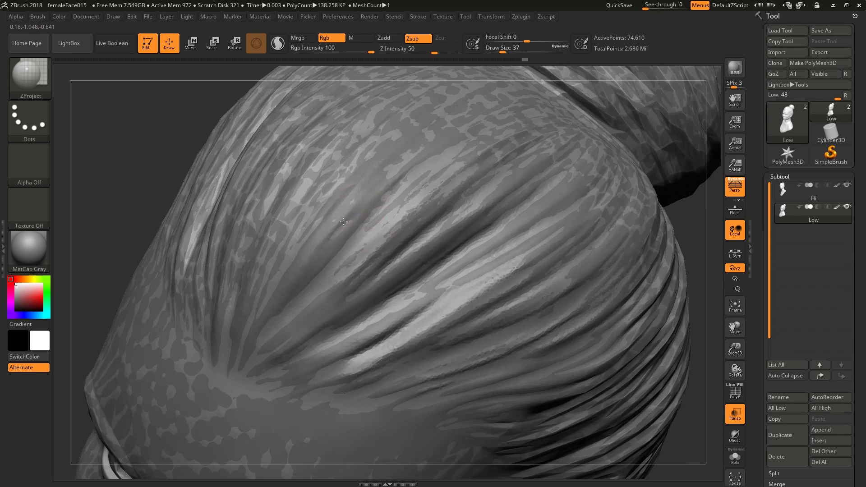
{"action": "right_click_drag", "start_coordinate": [256, 325], "coordinate": [379, 280]}
{"action": "right_click_drag", "start_coordinate": [488, 275], "coordinate": [512, 223]}
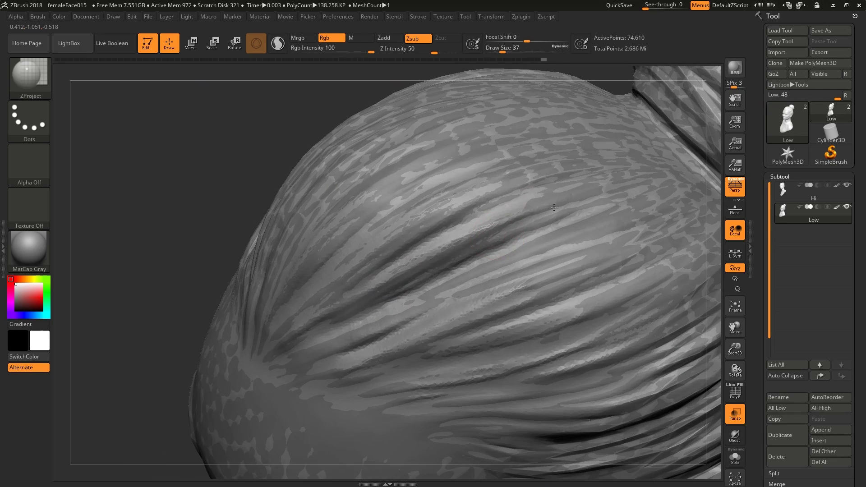
{"action": "mouse_move", "coordinate": [555, 219]}
{"action": "left_mouse_down"}
{"action": "mouse_move", "coordinate": [541, 247]}
{"action": "mouse_move", "coordinate": [568, 232]}
{"action": "left_mouse_up"}
{"action": "right_click_drag", "start_coordinate": [539, 243], "coordinate": [548, 221]}
{"action": "left_click_drag", "start_coordinate": [428, 296], "coordinate": [482, 271]}
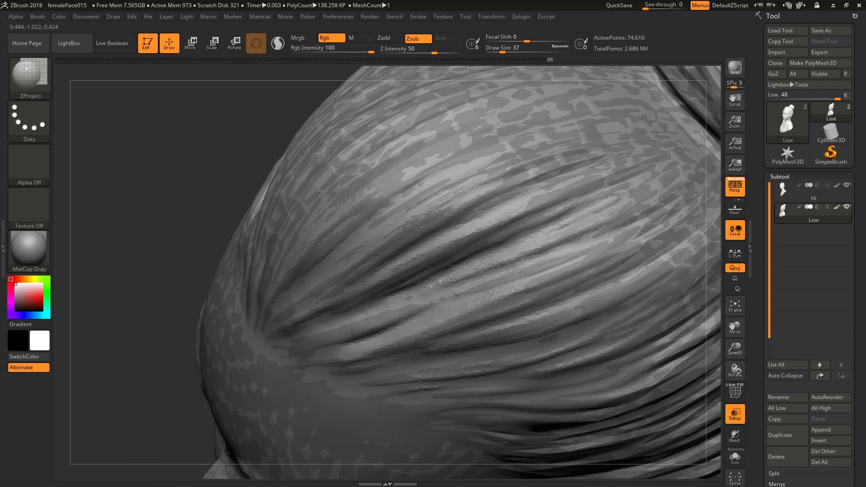
Step: Refine the projected strands from the front hairline back toward the side of the head
{"action": "right_click_drag", "start_coordinate": [631, 216], "coordinate": [343, 244]}
{"action": "right_click_drag", "start_coordinate": [397, 207], "coordinate": [352, 201]}
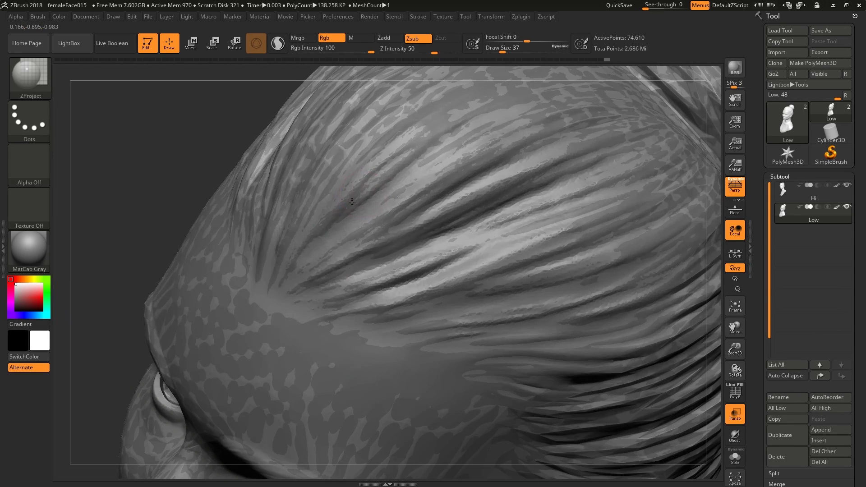
{"action": "right_click_drag", "start_coordinate": [485, 191], "coordinate": [470, 168]}
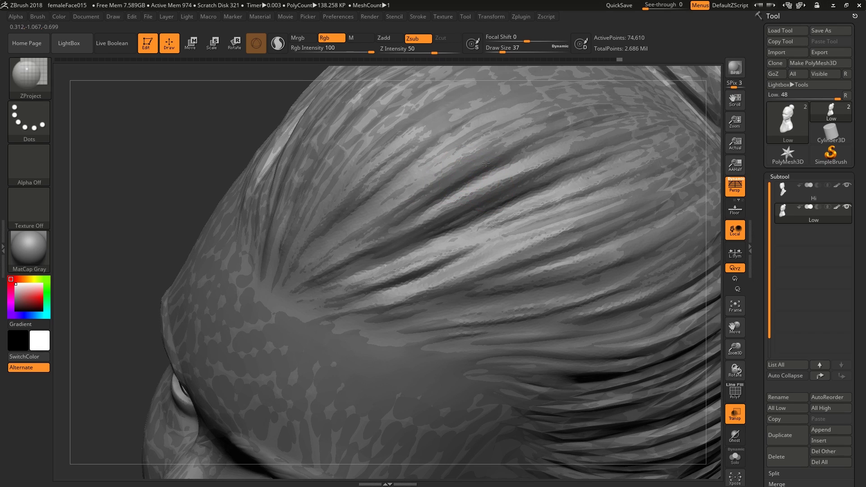
{"action": "mouse_move", "coordinate": [542, 255]}
{"action": "right_mouse_down"}
{"action": "mouse_move", "coordinate": [560, 221]}
{"action": "mouse_move", "coordinate": [424, 226]}
{"action": "mouse_move", "coordinate": [454, 248]}
{"action": "right_mouse_up"}
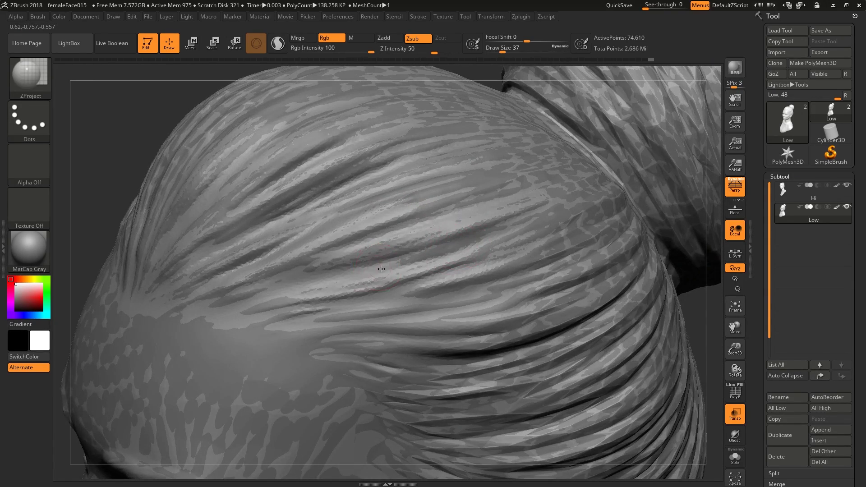
{"action": "mouse_move", "coordinate": [406, 262]}
{"action": "right_mouse_down"}
{"action": "mouse_move", "coordinate": [378, 271]}
{"action": "mouse_move", "coordinate": [386, 264]}
{"action": "right_mouse_up"}
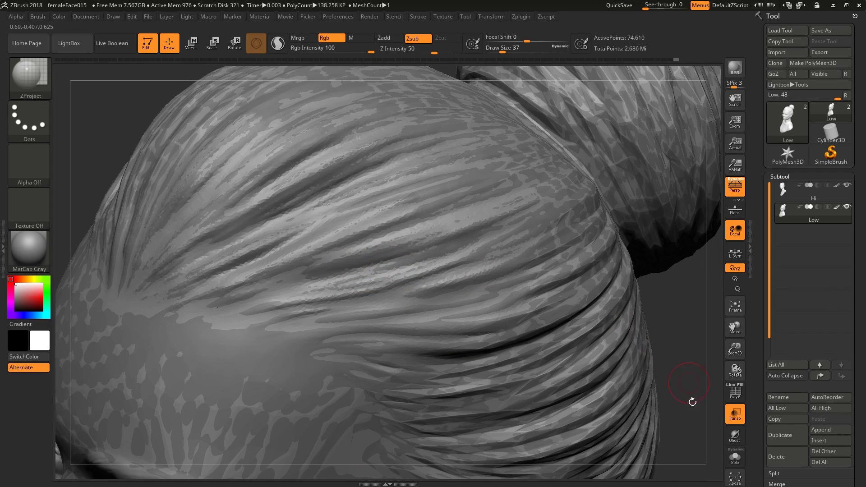
Step: Isolate the Low subtool and examine the projected hair and eyes with and without the wireframe
{"action": "left_click", "coordinate": [735, 457]}
{"action": "mouse_move", "coordinate": [449, 278]}
{"action": "right_mouse_down"}
{"action": "mouse_move", "coordinate": [402, 278]}
{"action": "mouse_move", "coordinate": [379, 263]}
{"action": "mouse_move", "coordinate": [389, 231]}
{"action": "mouse_move", "coordinate": [380, 224]}
{"action": "mouse_move", "coordinate": [246, 280]}
{"action": "right_mouse_up"}
{"action": "left_click", "coordinate": [380, 224], "text": "alt"}
{"action": "key", "text": "shift+f"}
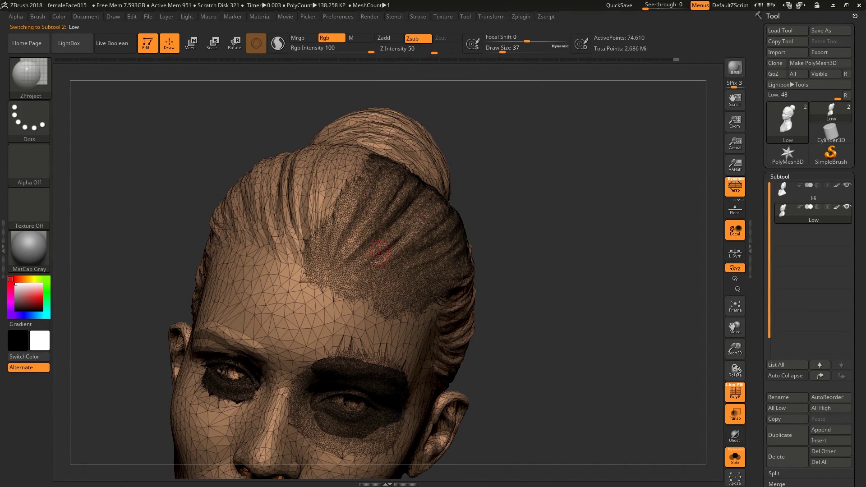
{"action": "mouse_move", "coordinate": [375, 261]}
{"action": "right_mouse_down"}
{"action": "mouse_move", "coordinate": [408, 289]}
{"action": "mouse_move", "coordinate": [407, 271]}
{"action": "mouse_move", "coordinate": [432, 255]}
{"action": "right_mouse_up"}
{"action": "key", "text": "shift+f"}
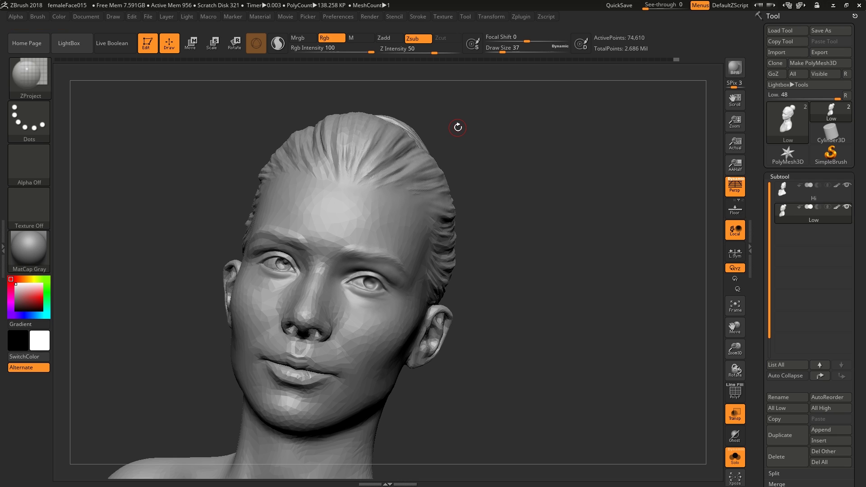
{"action": "mouse_move", "coordinate": [457, 127]}
{"action": "right_mouse_down"}
{"action": "mouse_move", "coordinate": [424, 261]}
{"action": "mouse_move", "coordinate": [450, 253]}
{"action": "mouse_move", "coordinate": [441, 254]}
{"action": "right_mouse_up"}
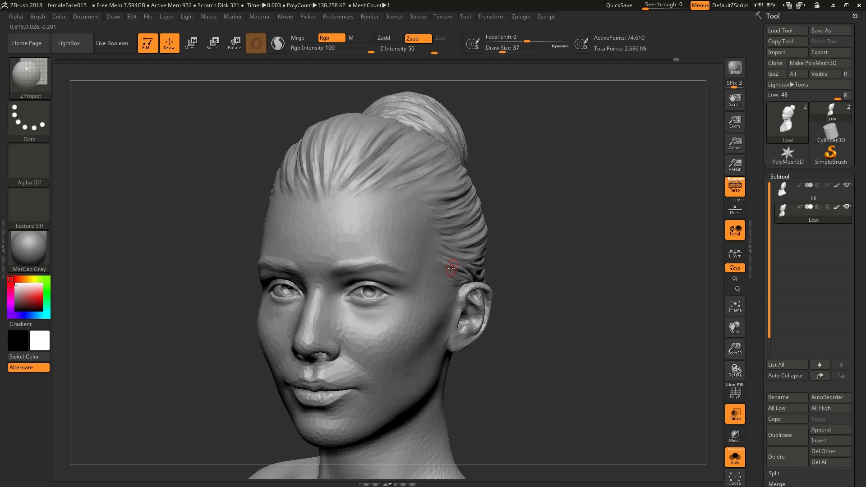